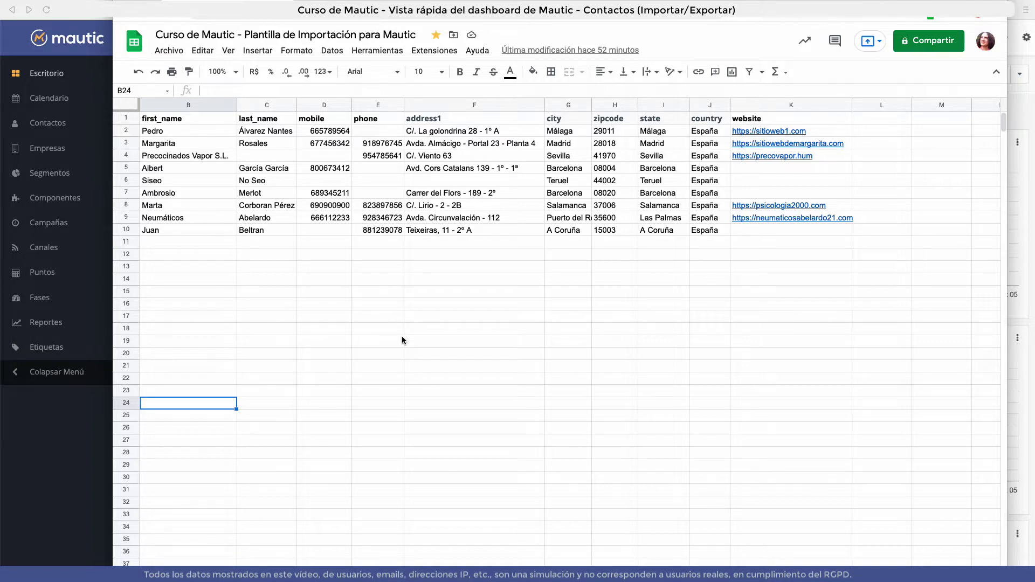
Switch to Mautic and open the Contactos list showing its 8 existing contacts.
{"action": "left_click", "coordinate": [100, 460]}
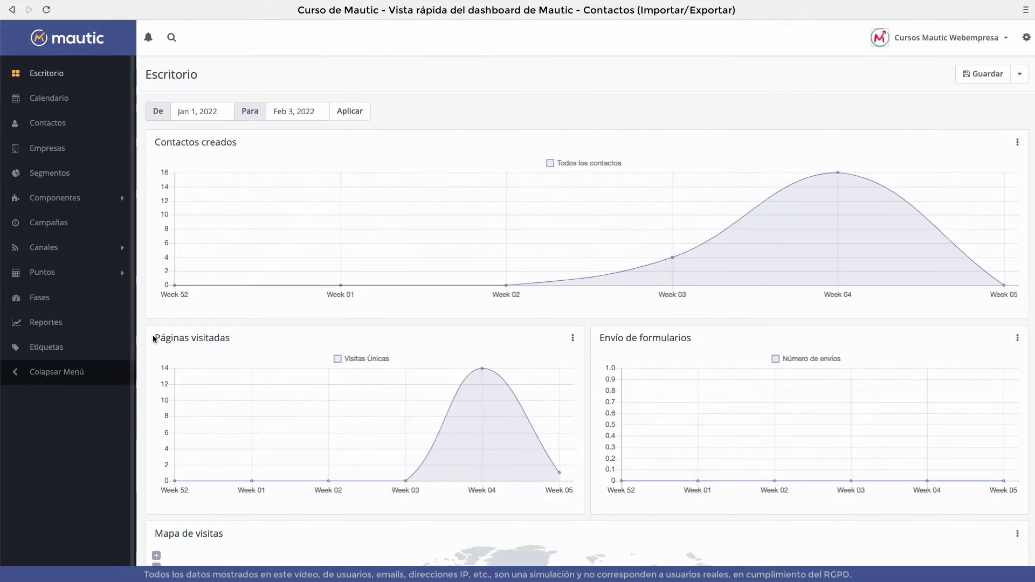
{"action": "left_click", "coordinate": [63, 122]}
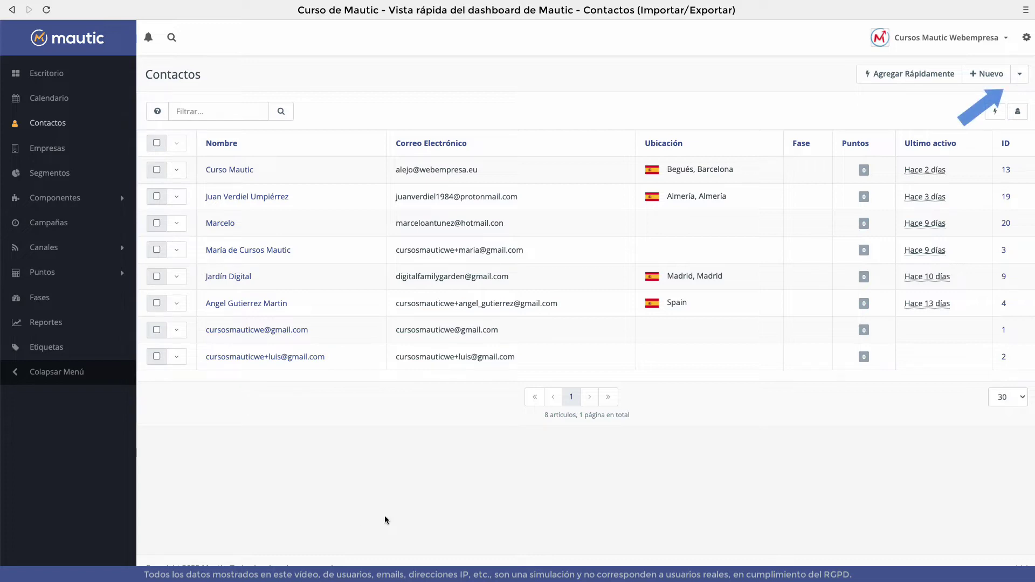
Start a new contact and scroll through the form to see the available contact fields.
{"action": "left_click", "coordinate": [984, 75]}
{"action": "scroll", "coordinate": [426, 432], "scroll_direction": "down", "scroll_amount": 1}
{"action": "scroll", "coordinate": [426, 431], "scroll_direction": "down", "scroll_amount": 5}
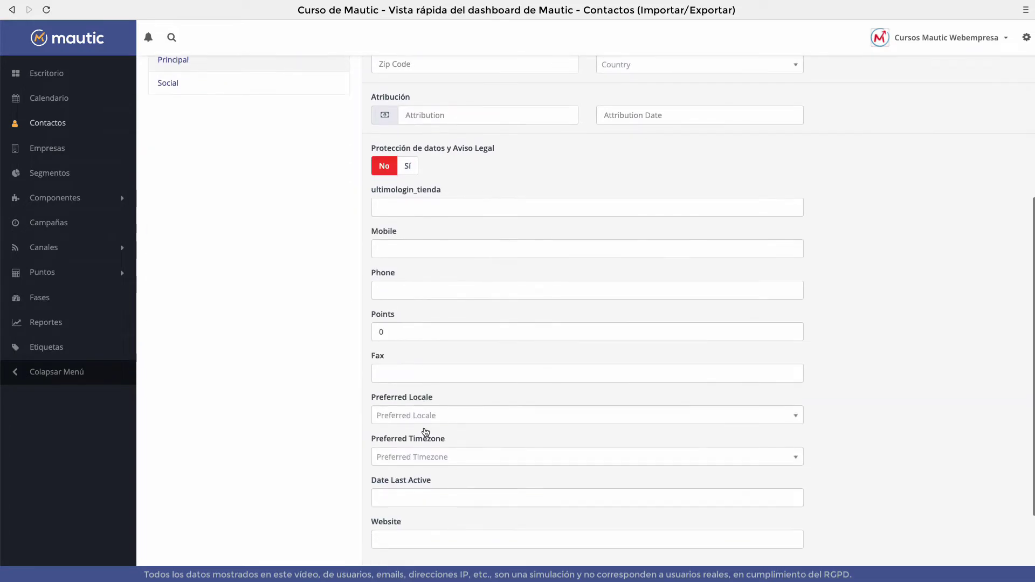
{"action": "scroll", "coordinate": [426, 431], "scroll_direction": "down", "scroll_amount": 1}
{"action": "scroll", "coordinate": [424, 426], "scroll_direction": "up", "scroll_amount": 7}
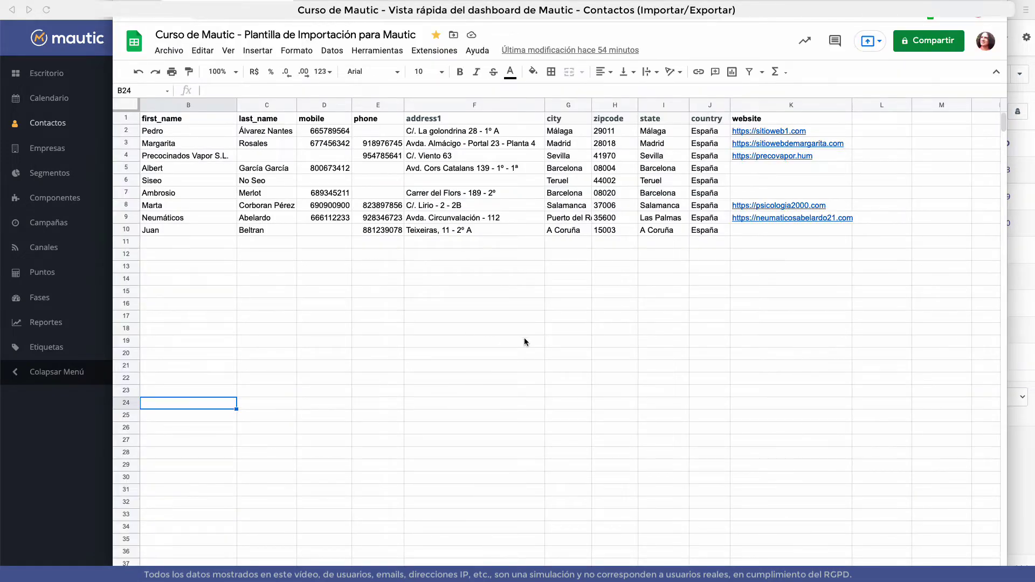
Select the spreadsheet's header row of column names, from first_name onward.
{"action": "left_click", "coordinate": [174, 339]}
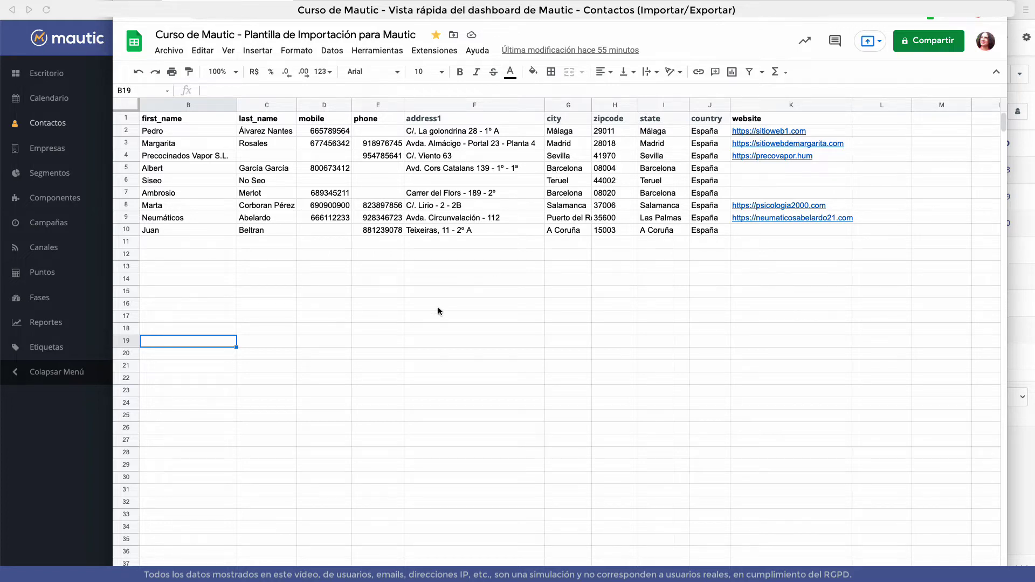
{"action": "key", "text": "ctrl+Home"}
{"action": "key", "text": "shift+space"}
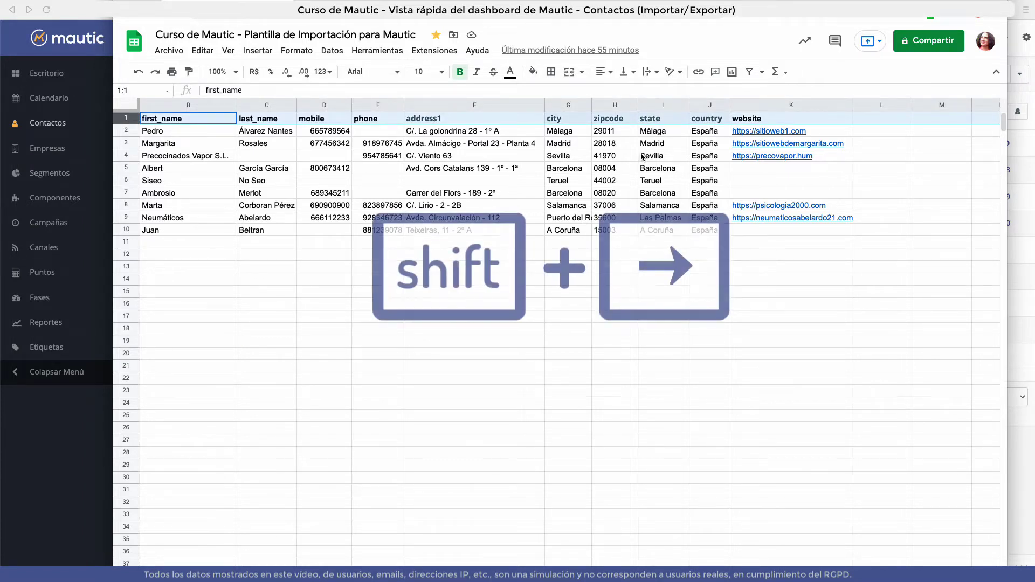
{"action": "key", "text": "shift+Right"}
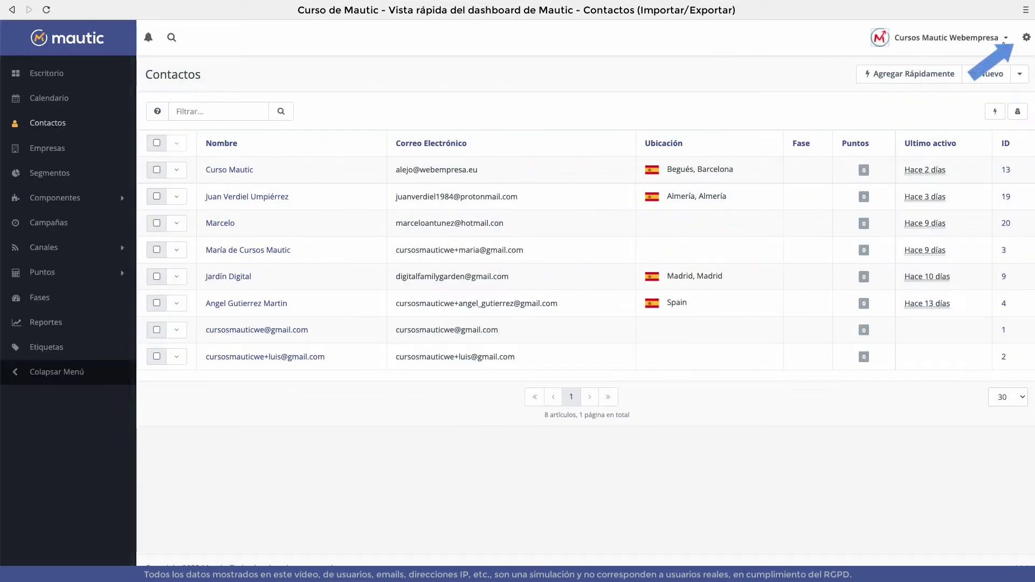
Open Campos Personalizados from settings and review the field aliases, including companywebsite.
{"action": "left_click", "coordinate": [1027, 38]}
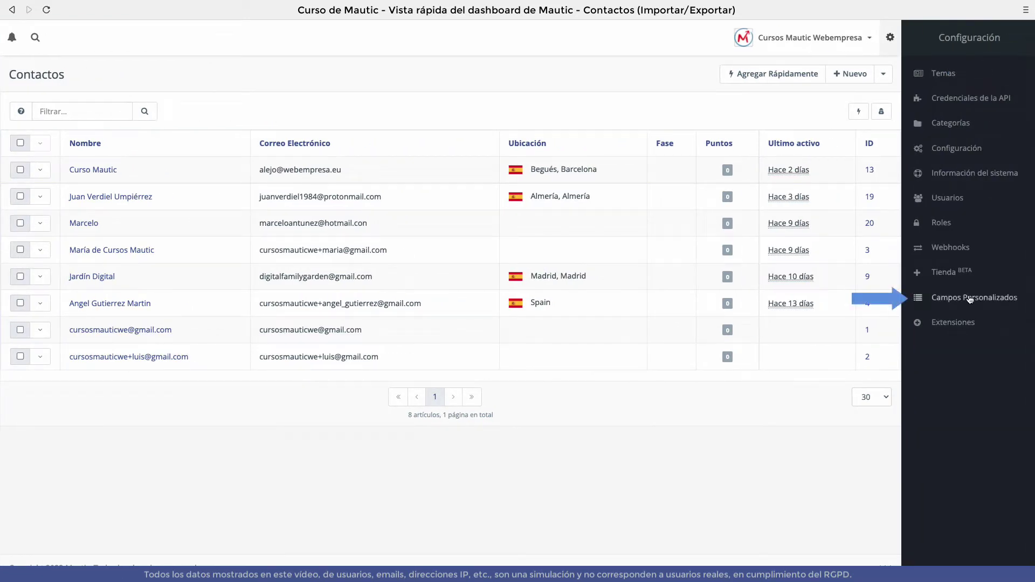
{"action": "left_click", "coordinate": [970, 300]}
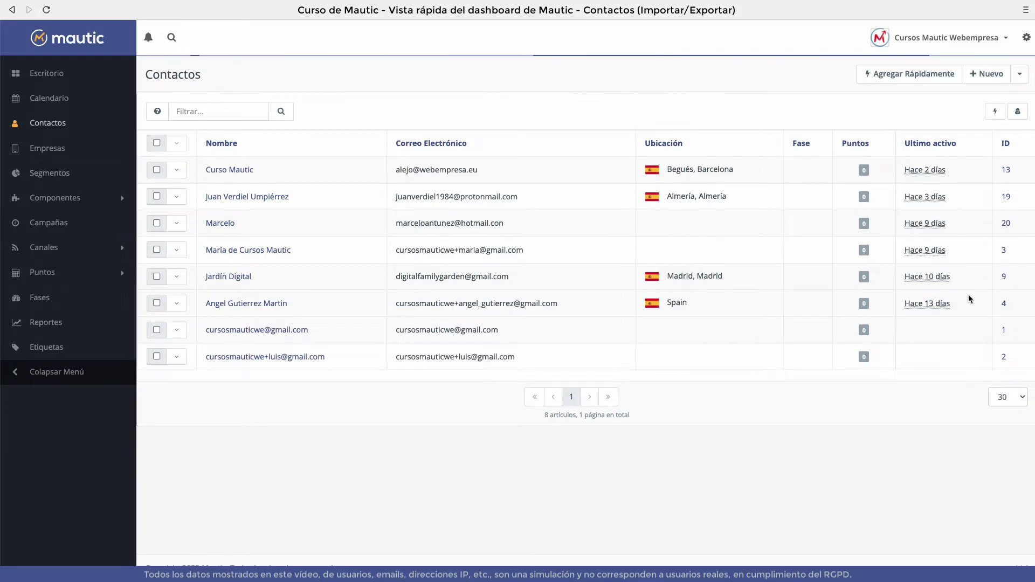
{"action": "scroll", "coordinate": [304, 206], "scroll_direction": "down", "scroll_amount": 5}
{"action": "scroll", "coordinate": [305, 206], "scroll_direction": "down", "scroll_amount": 5}
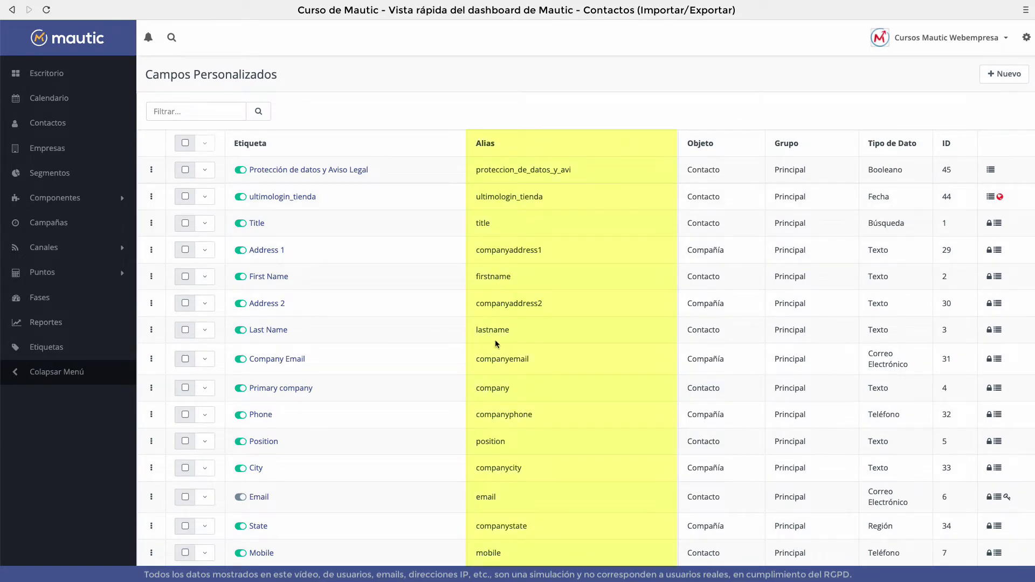
{"action": "scroll", "coordinate": [495, 439], "scroll_direction": "down", "scroll_amount": 3}
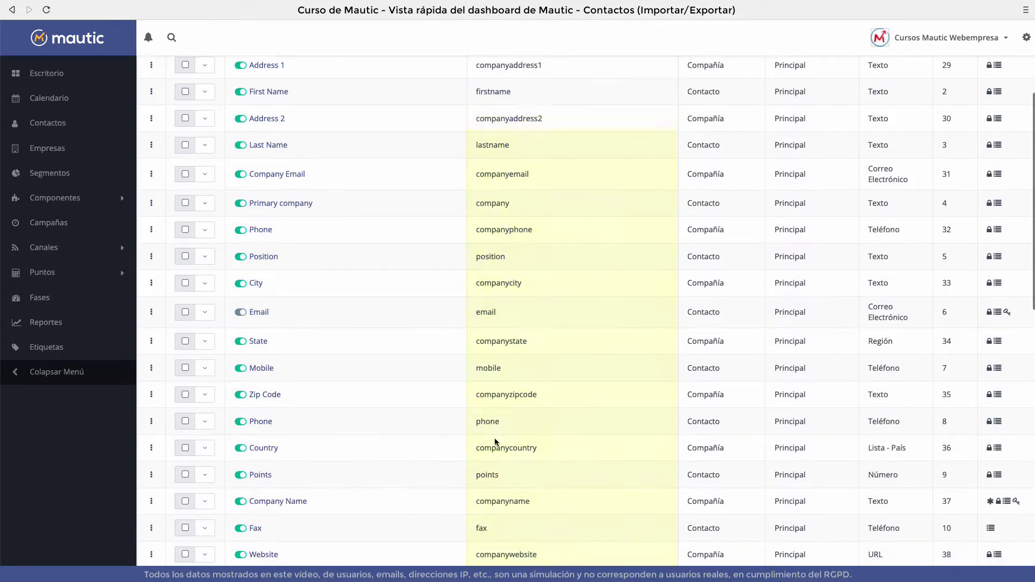
{"action": "scroll", "coordinate": [495, 438], "scroll_direction": "down", "scroll_amount": 2}
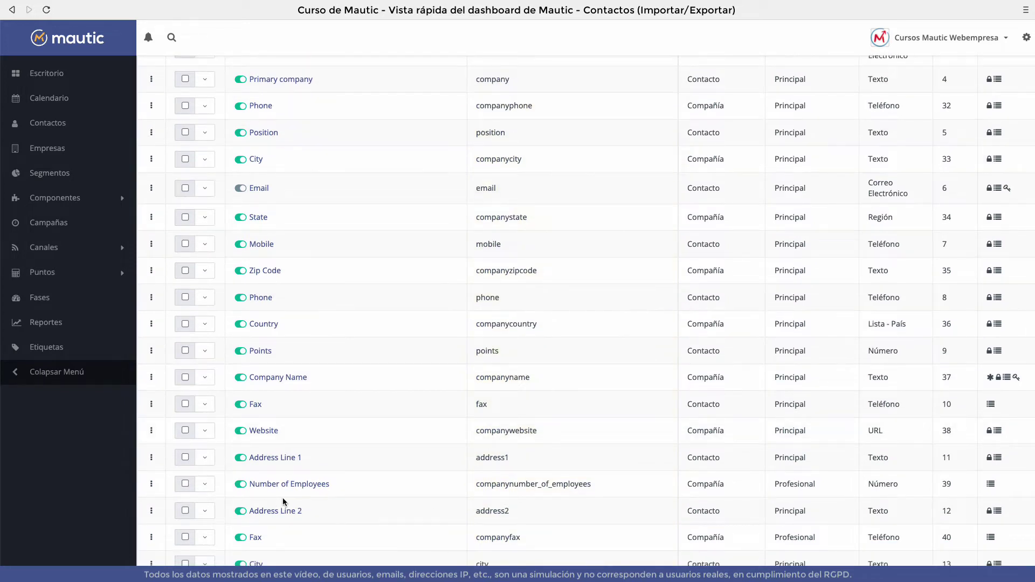
{"action": "double_click", "coordinate": [500, 430]}
{"action": "scroll", "coordinate": [500, 430], "scroll_direction": "down", "scroll_amount": 2}
{"action": "scroll", "coordinate": [499, 429], "scroll_direction": "down", "scroll_amount": 3}
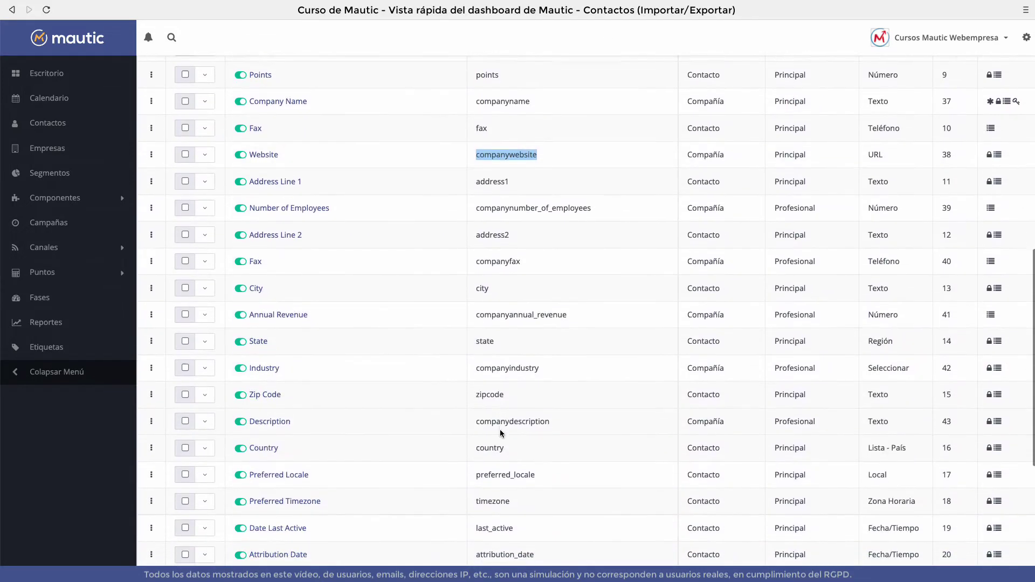
{"action": "scroll", "coordinate": [500, 430], "scroll_direction": "down", "scroll_amount": 2}
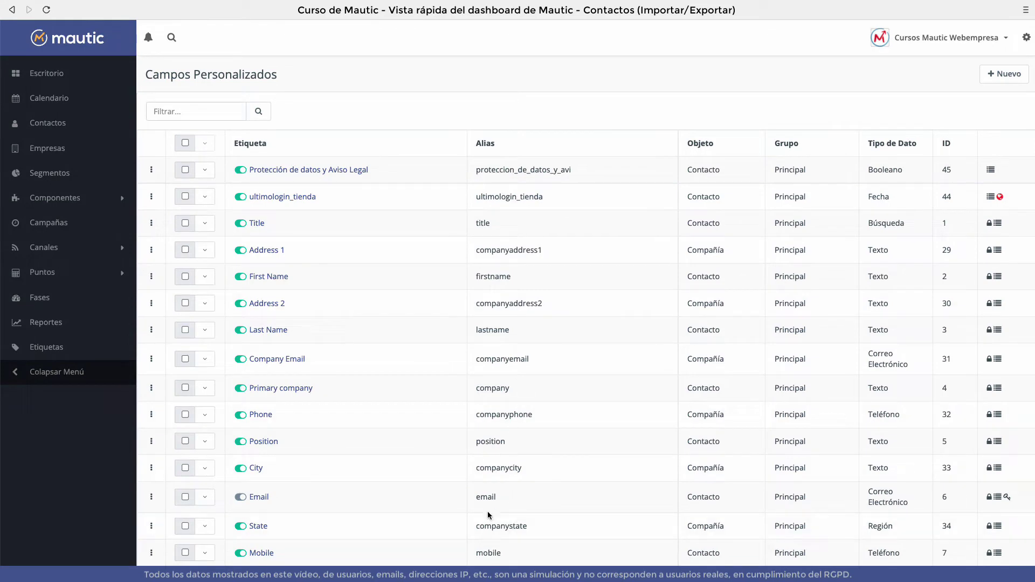
Download the template sheet as a CSV saved as contactos-1 in the CSV folder.
{"action": "key", "text": "alt+Tab"}
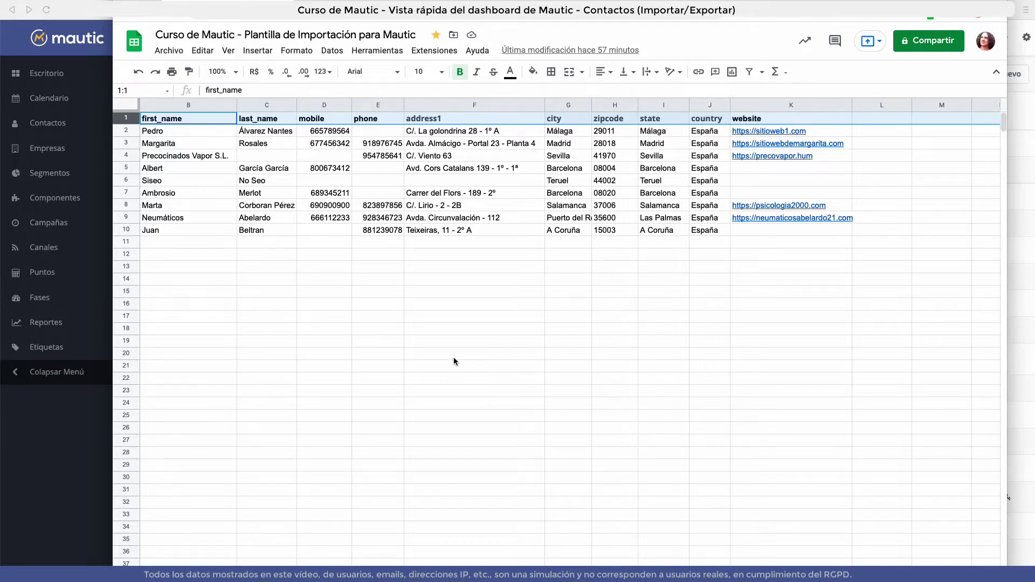
{"action": "scroll", "coordinate": [455, 361], "scroll_direction": "right", "scroll_amount": 2}
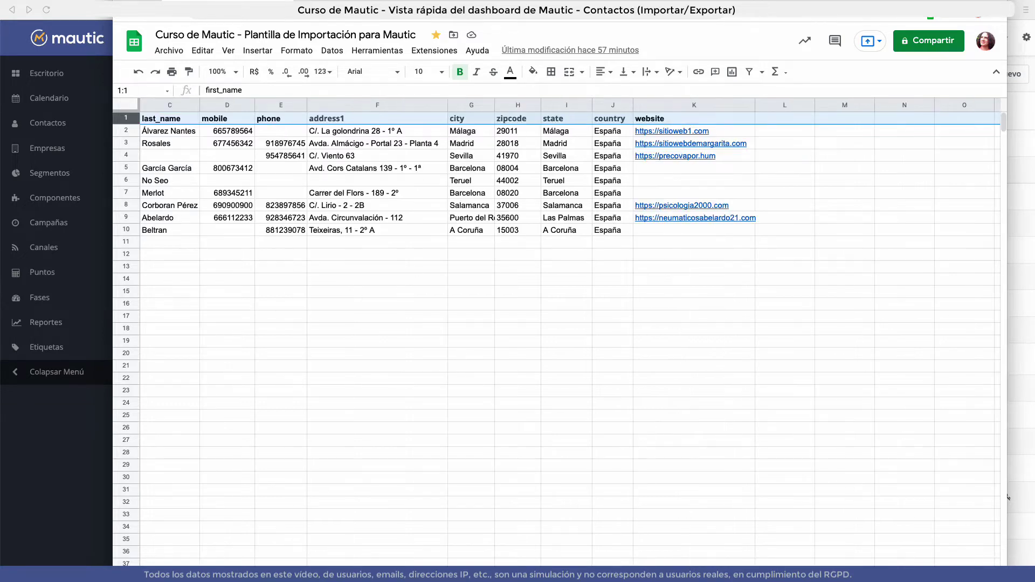
{"action": "left_click", "coordinate": [176, 53]}
{"action": "mouse_move", "coordinate": [210, 196]}
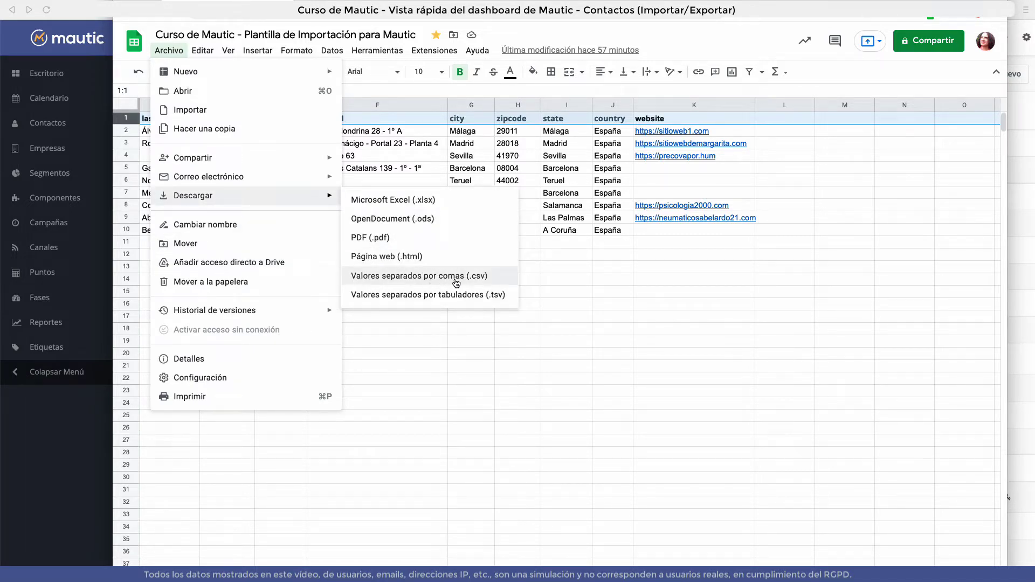
{"action": "left_click", "coordinate": [448, 282]}
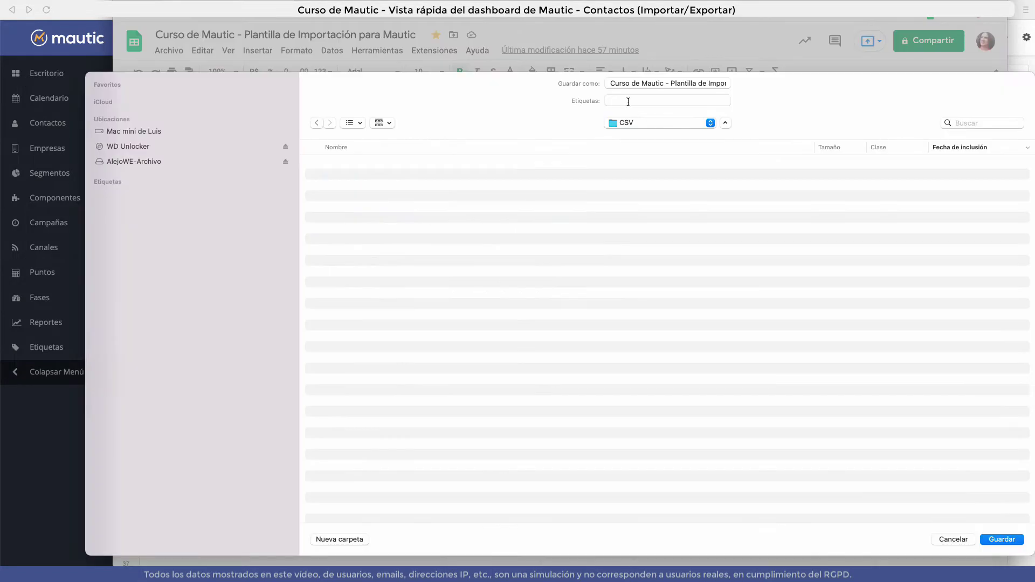
{"action": "triple_click", "coordinate": [630, 84]}
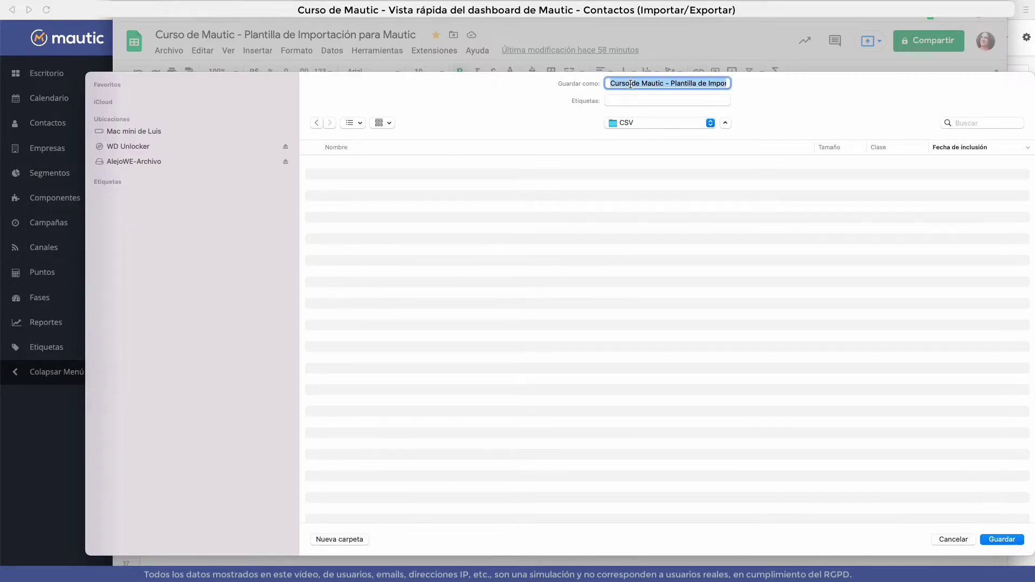
{"action": "type", "text": "contactos-1"}
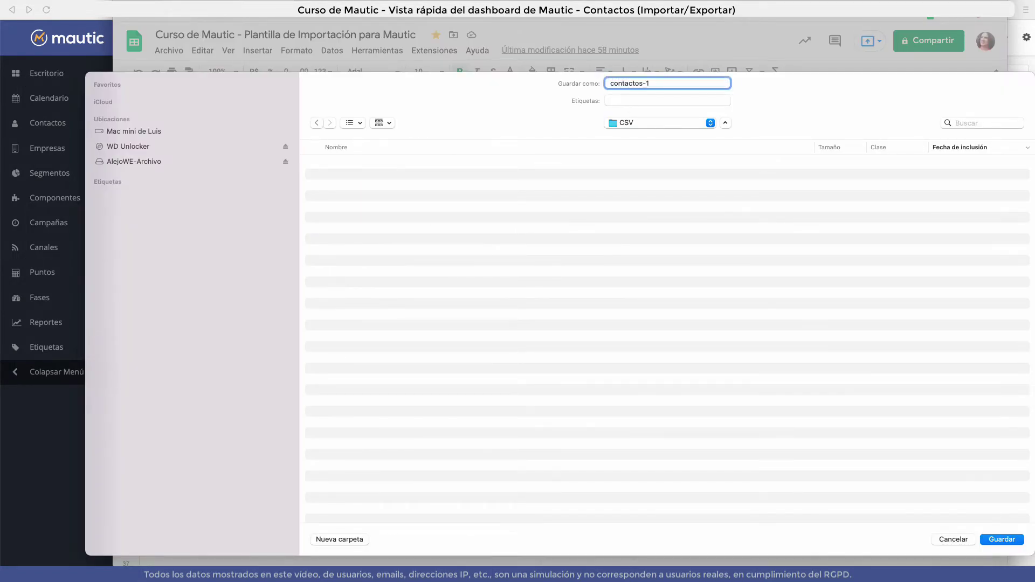
{"action": "left_click", "coordinate": [1002, 539]}
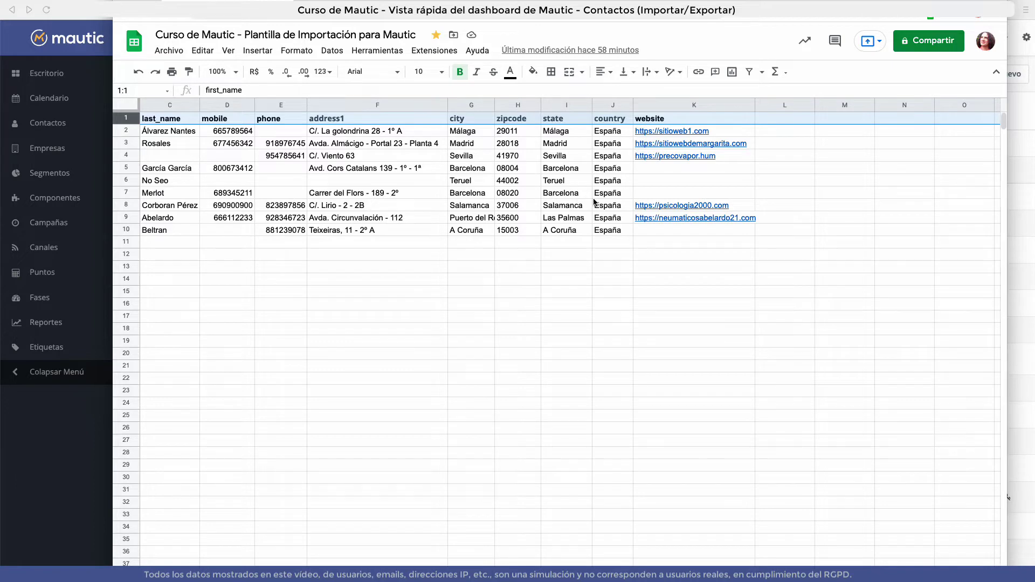
Start a Mautic contact import with contactos-1.csv chosen as the upload file.
{"action": "left_click", "coordinate": [45, 492]}
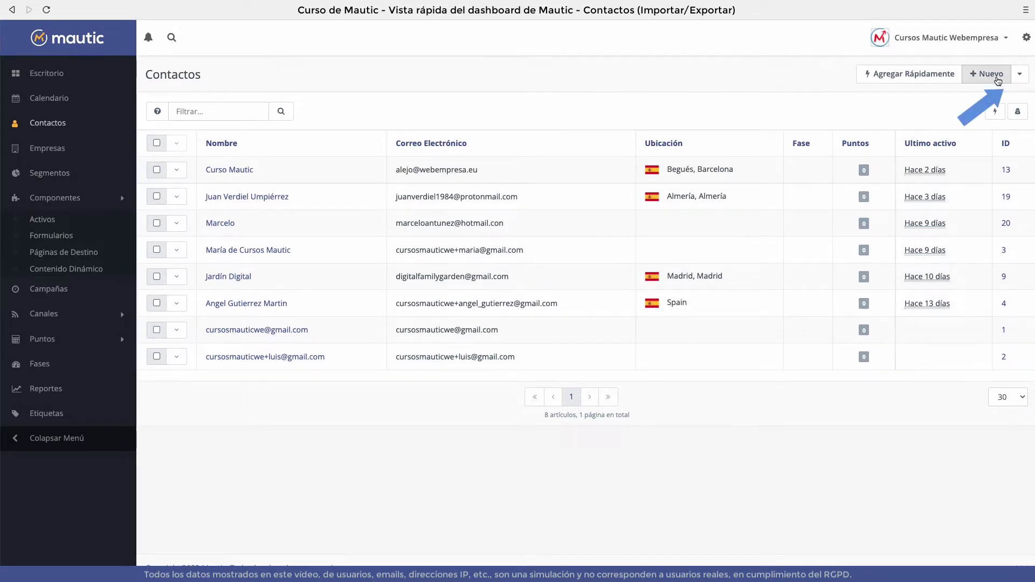
{"action": "left_click", "coordinate": [1019, 79]}
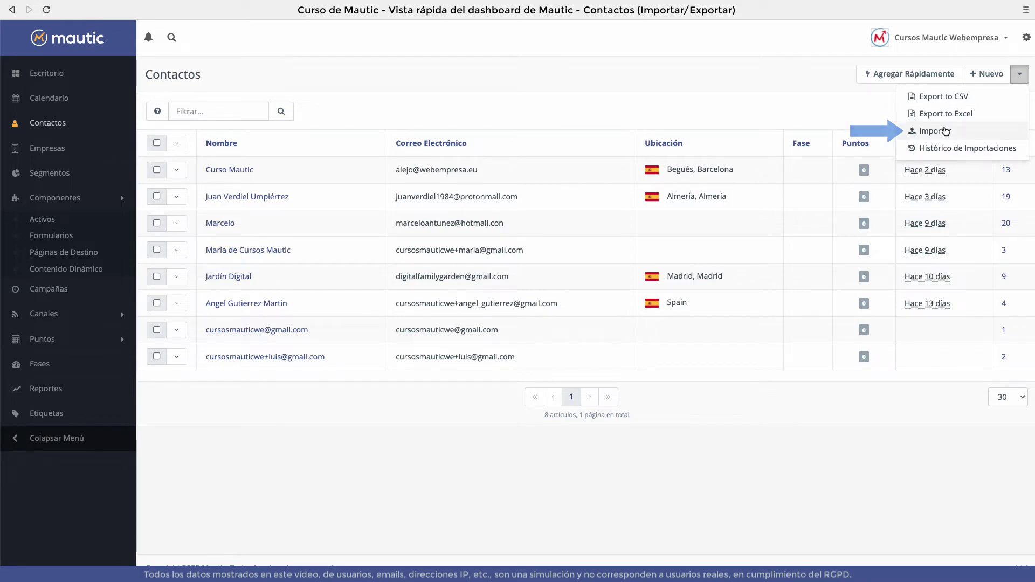
{"action": "left_click", "coordinate": [946, 131]}
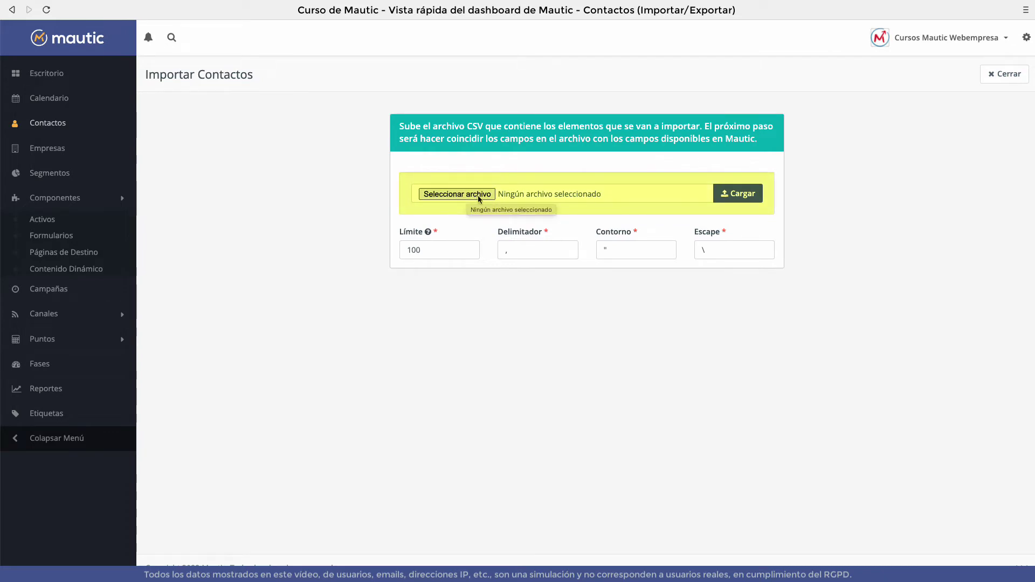
{"action": "left_click", "coordinate": [471, 198]}
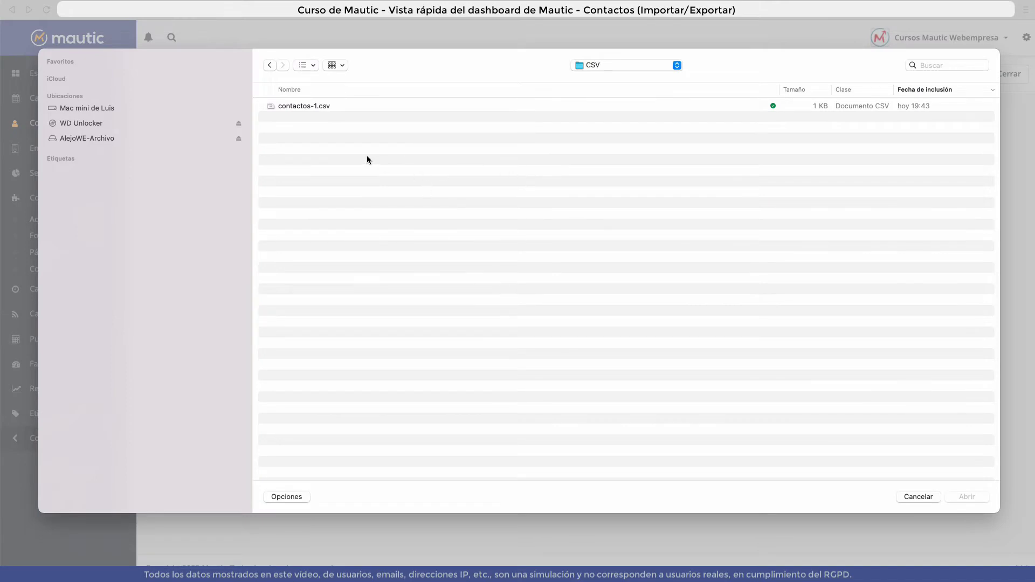
{"action": "left_click", "coordinate": [327, 108]}
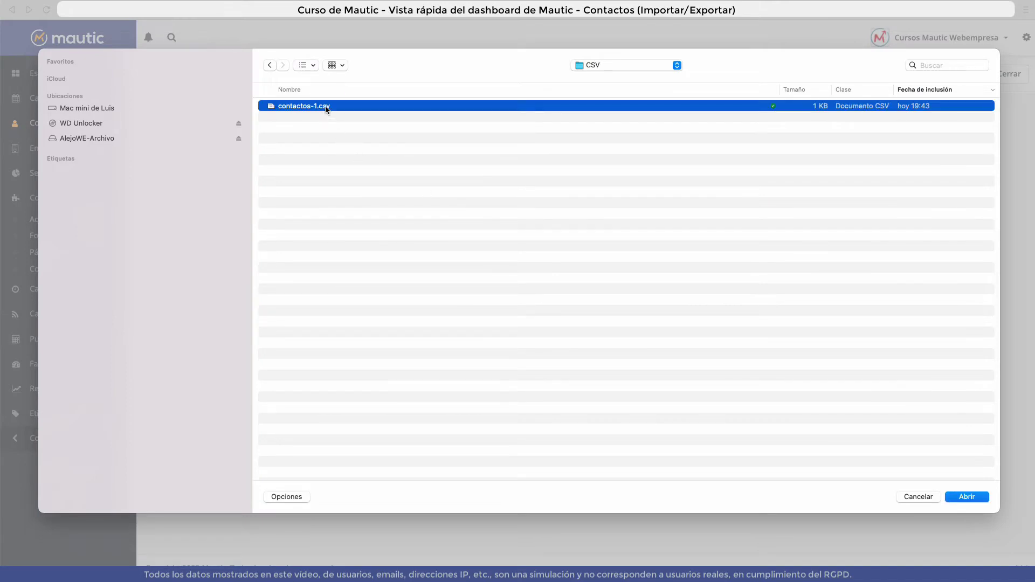
{"action": "left_click", "coordinate": [960, 496]}
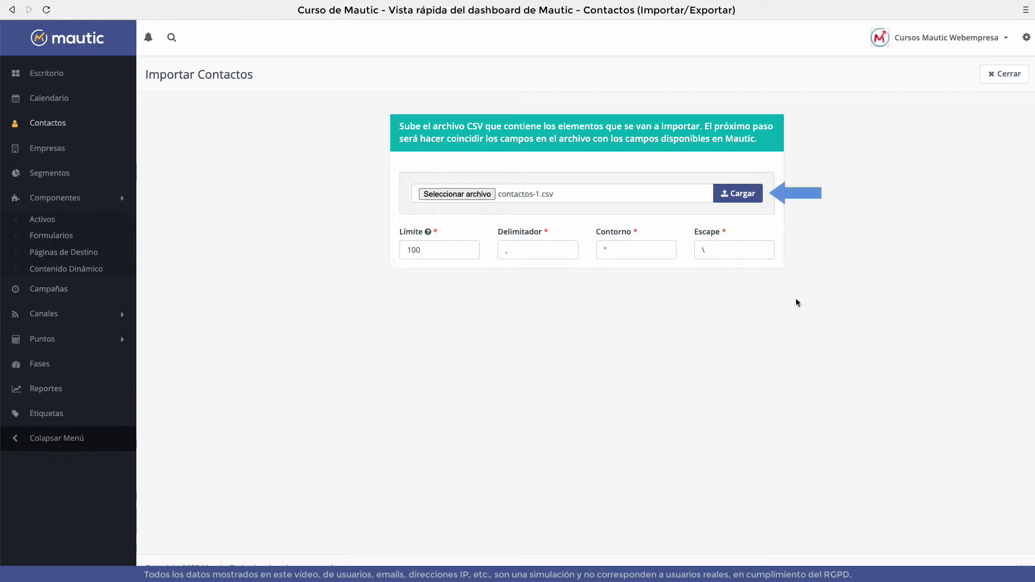
{"action": "left_click", "coordinate": [738, 193]}
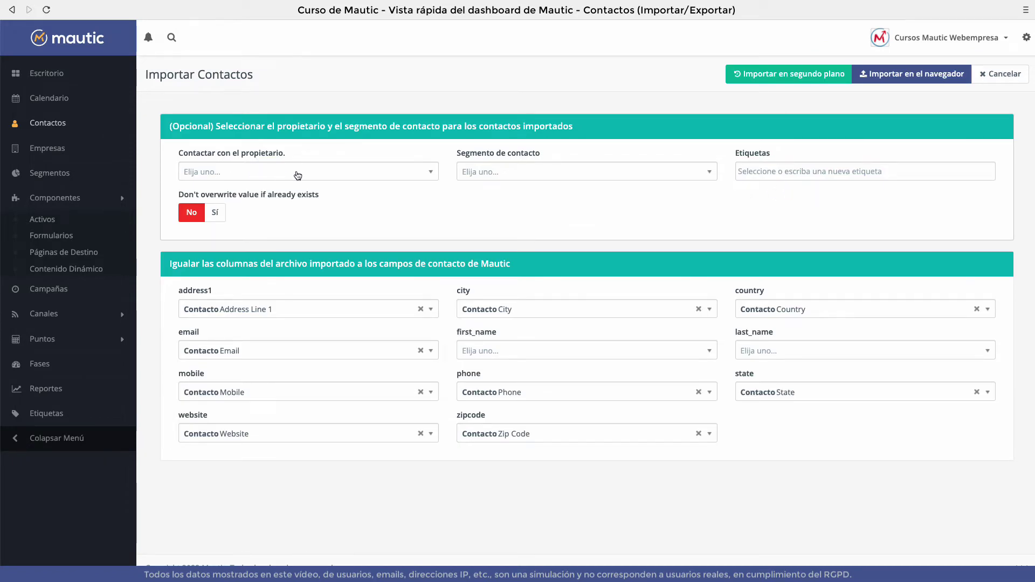
{"action": "left_click", "coordinate": [298, 172]}
{"action": "left_click", "coordinate": [216, 190]}
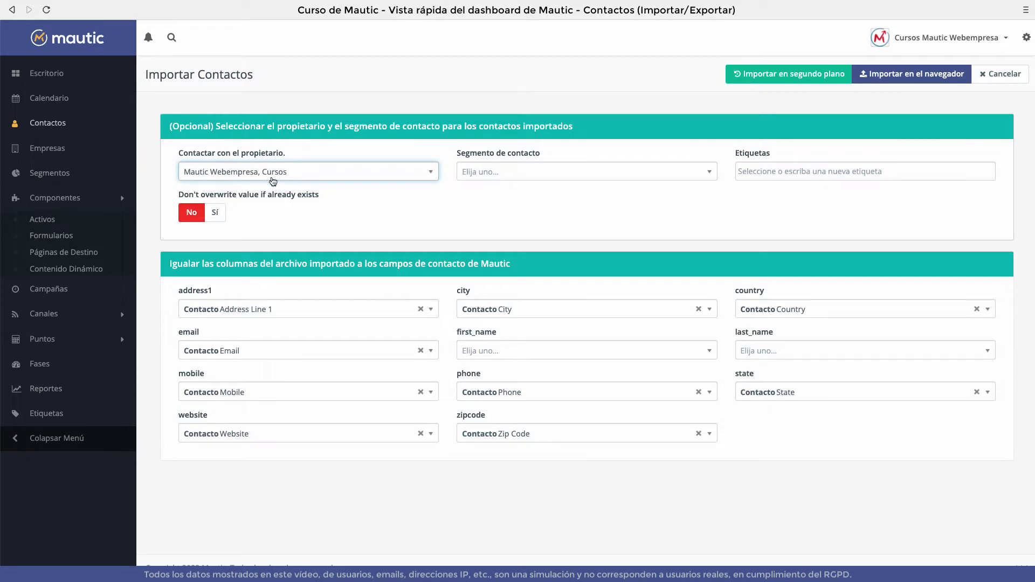
{"action": "left_click", "coordinate": [560, 177]}
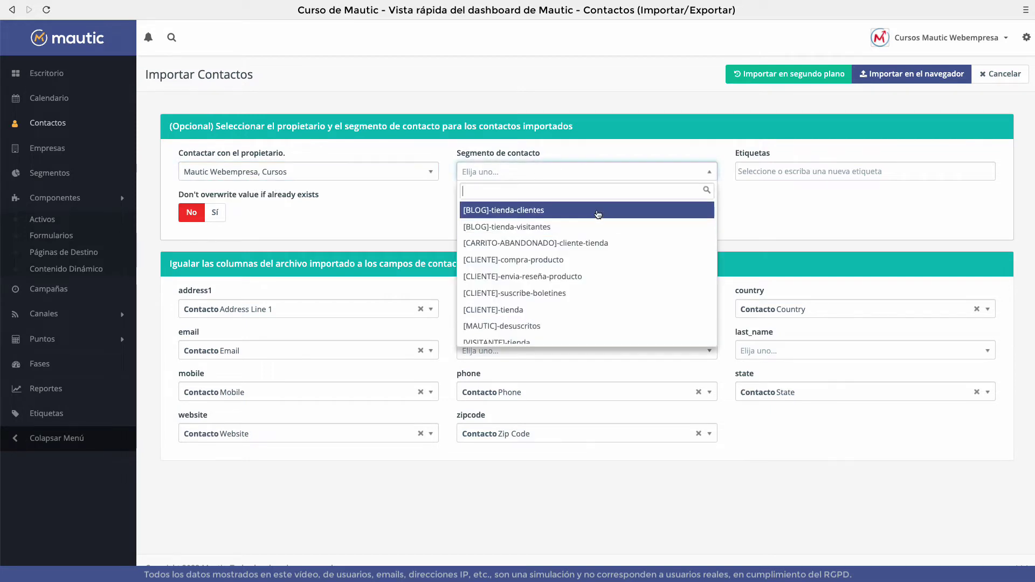
{"action": "scroll", "coordinate": [533, 305], "scroll_direction": "down", "scroll_amount": 1}
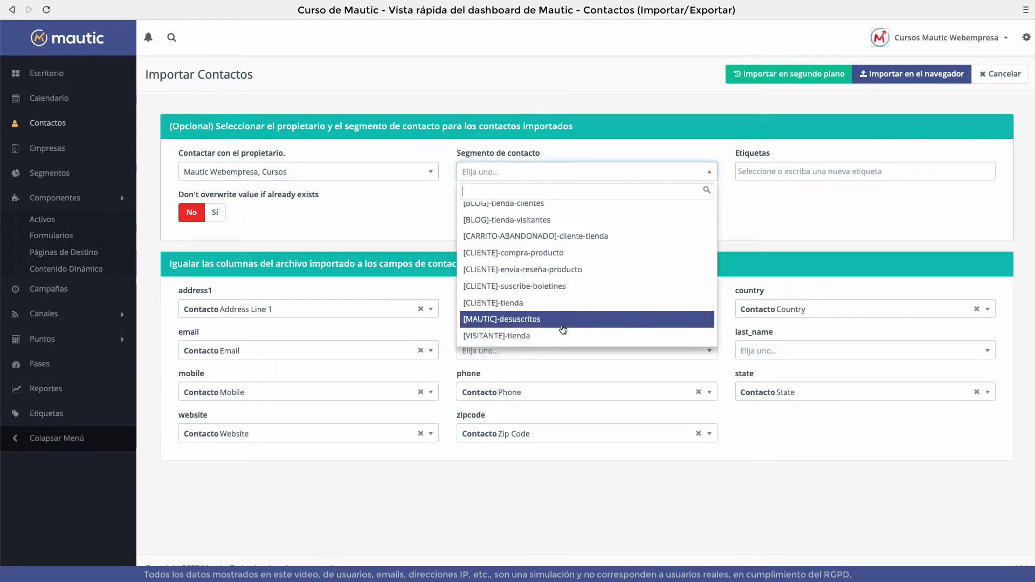
{"action": "scroll", "coordinate": [567, 214], "scroll_direction": "up", "scroll_amount": 1}
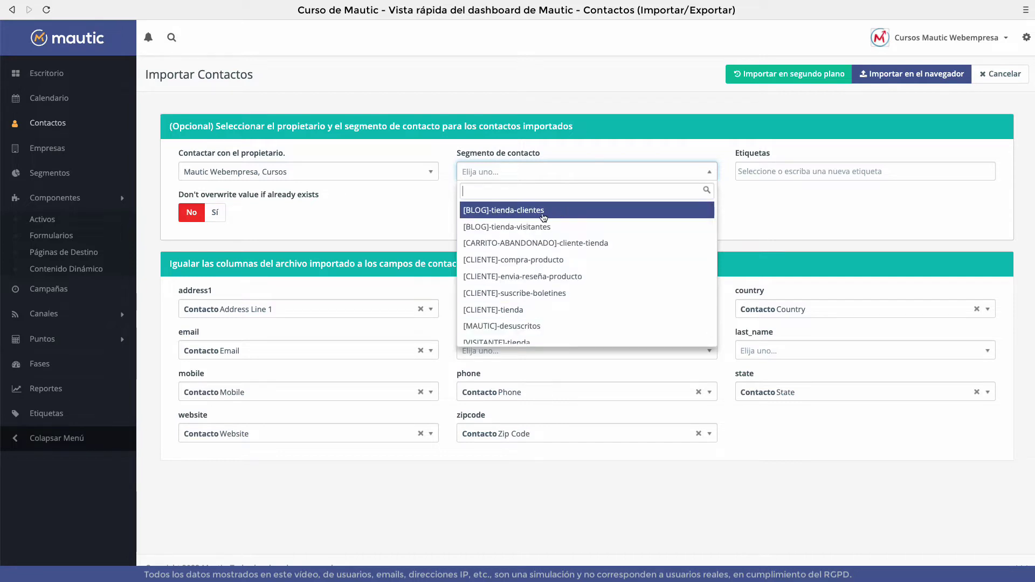
{"action": "scroll", "coordinate": [533, 311], "scroll_direction": "down", "scroll_amount": 1}
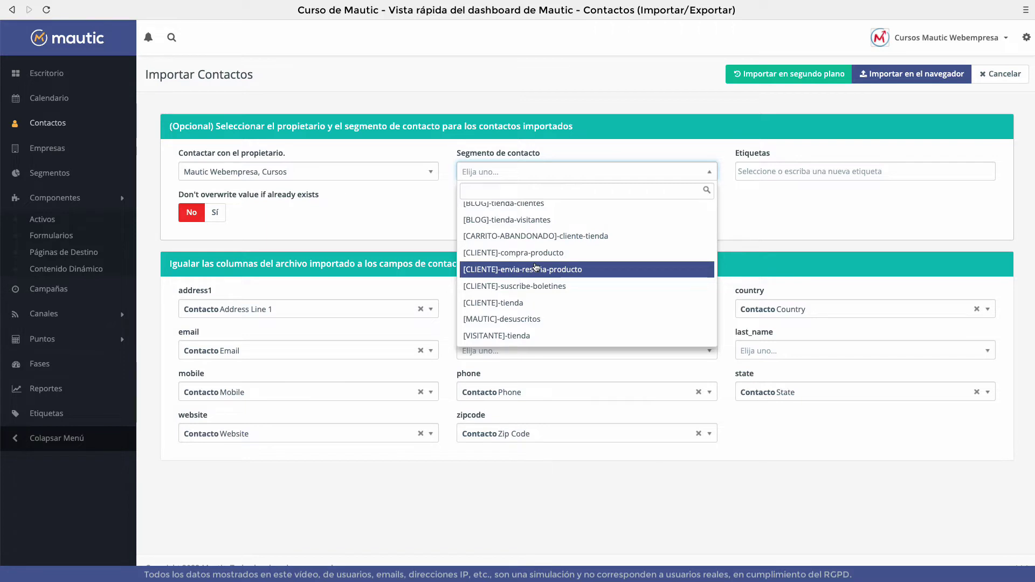
{"action": "left_click", "coordinate": [424, 212]}
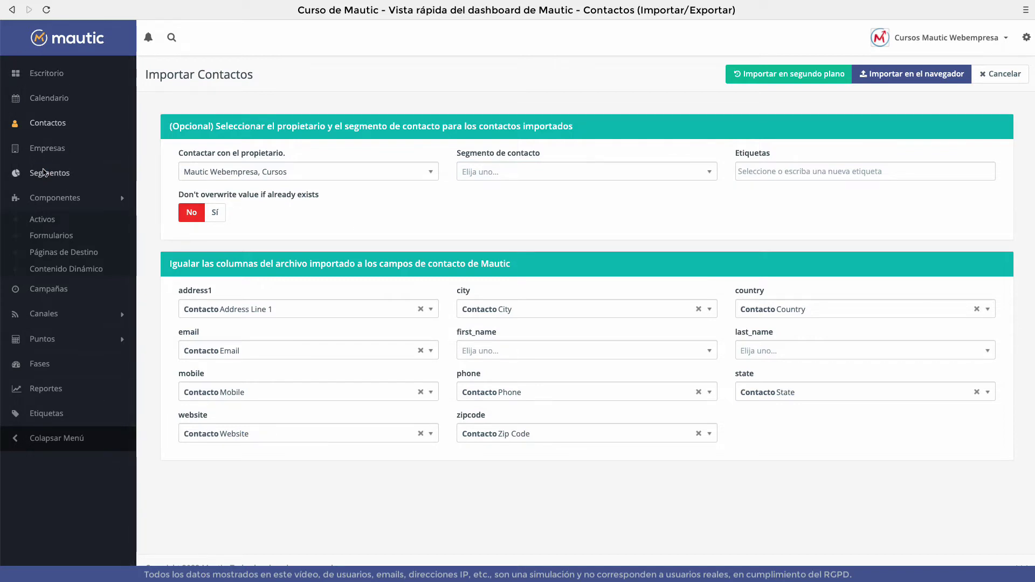
{"action": "right_click", "coordinate": [45, 173]}
Create a new segment named [EVENTOS]-leads-interesados, using the same text as its public name.
{"action": "left_click", "coordinate": [153, 163]}
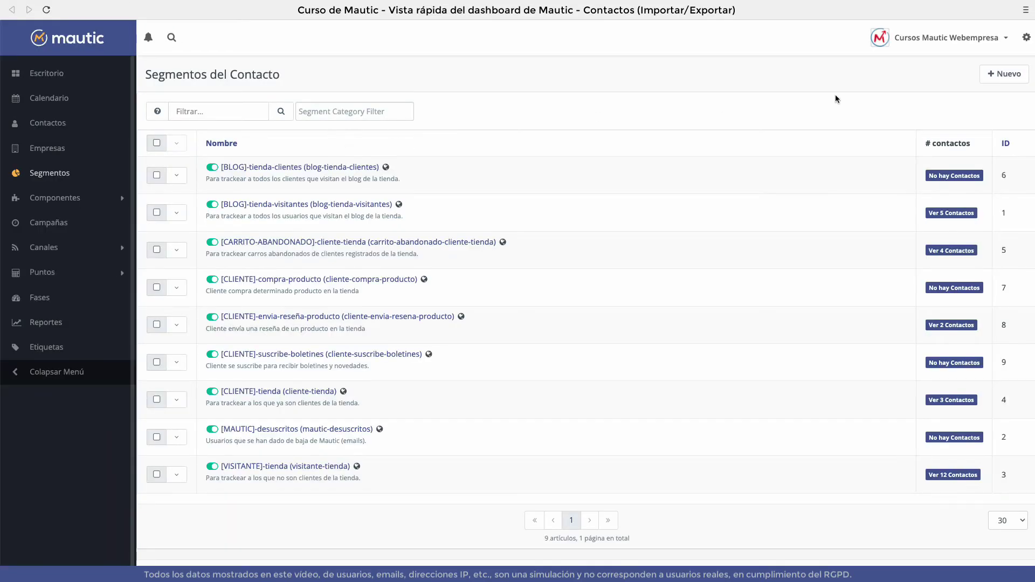
{"action": "left_click", "coordinate": [1010, 76]}
{"action": "left_click", "coordinate": [288, 148]}
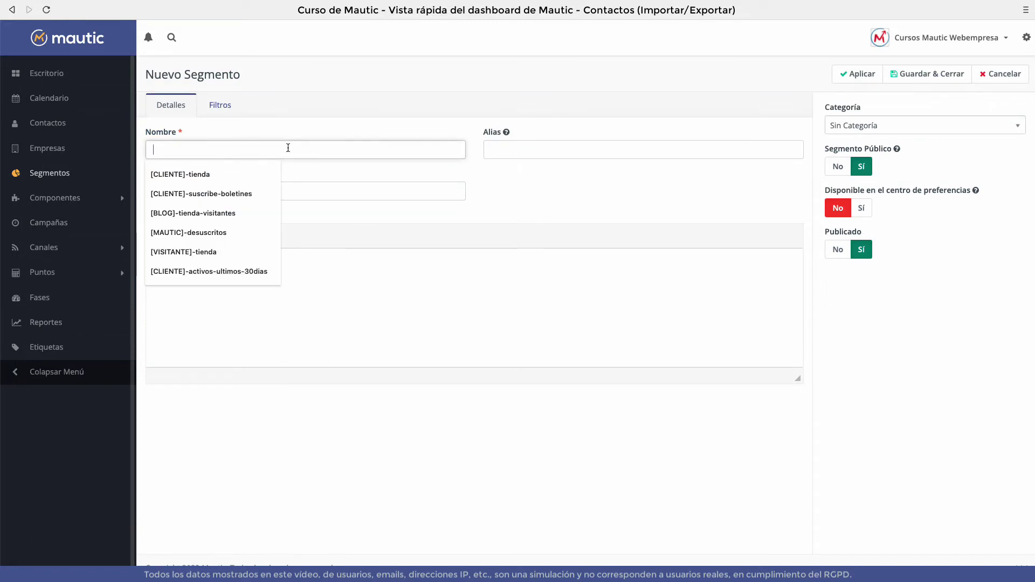
{"action": "type", "text": "[EVENTOS]"}
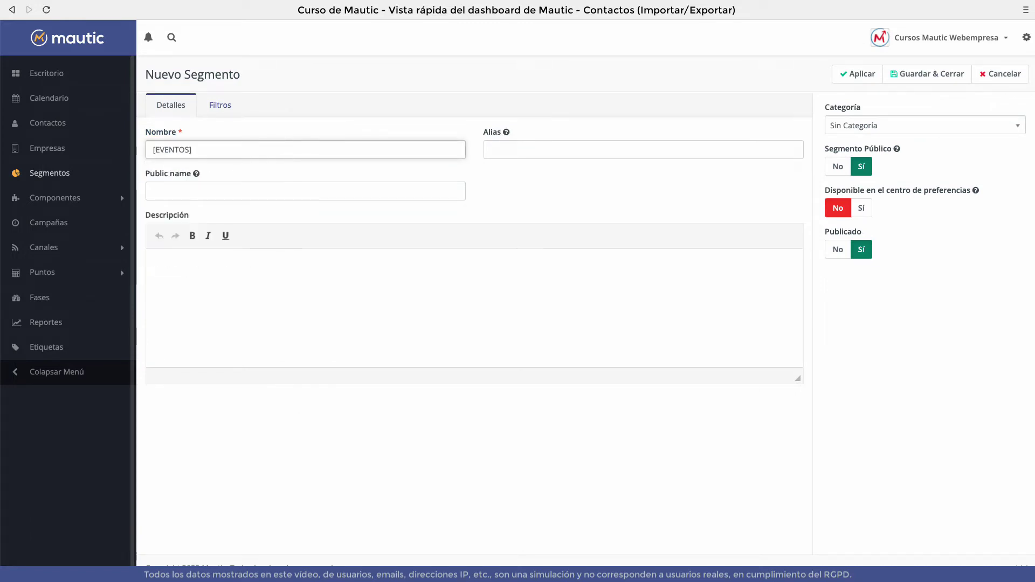
{"action": "type", "text": "-leads-interesados"}
{"action": "triple_click", "coordinate": [249, 150]}
{"action": "key", "text": "ctrl+c"}
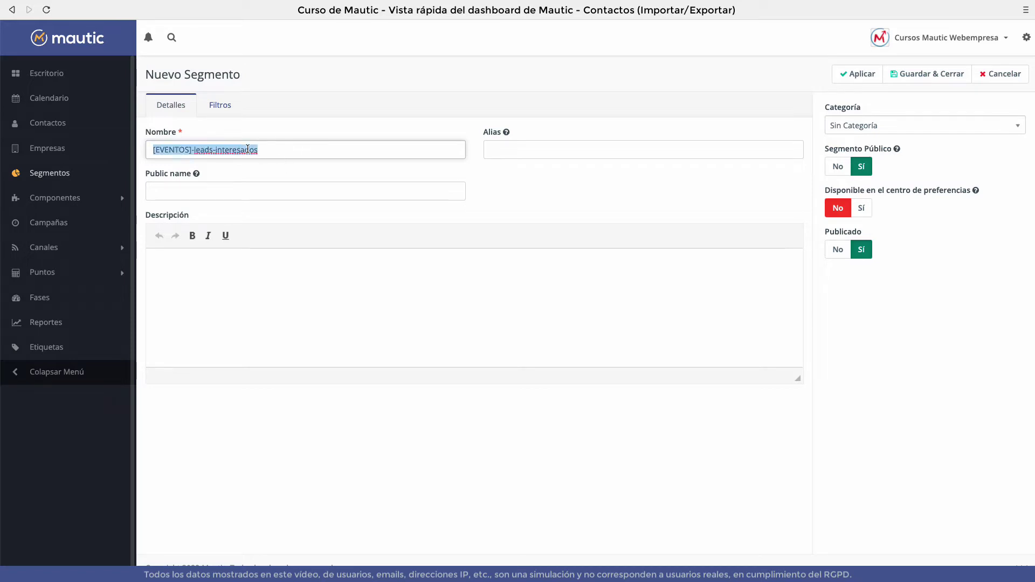
{"action": "left_click", "coordinate": [215, 192]}
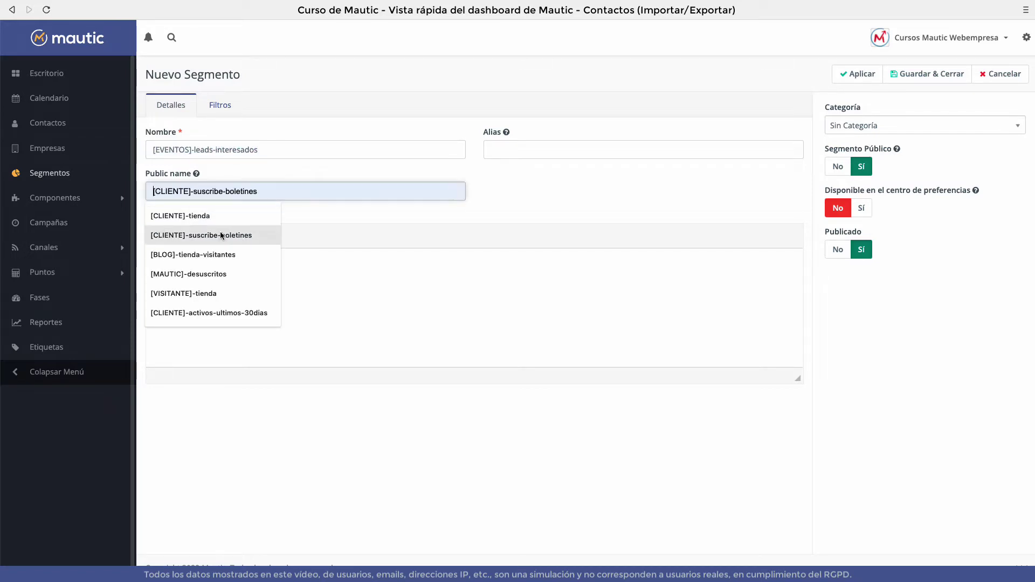
{"action": "key", "text": "ctrl+v"}
Add the description 'Contactos obtenidos en eventos.', review Filtros, and save the segment.
{"action": "left_click", "coordinate": [340, 289]}
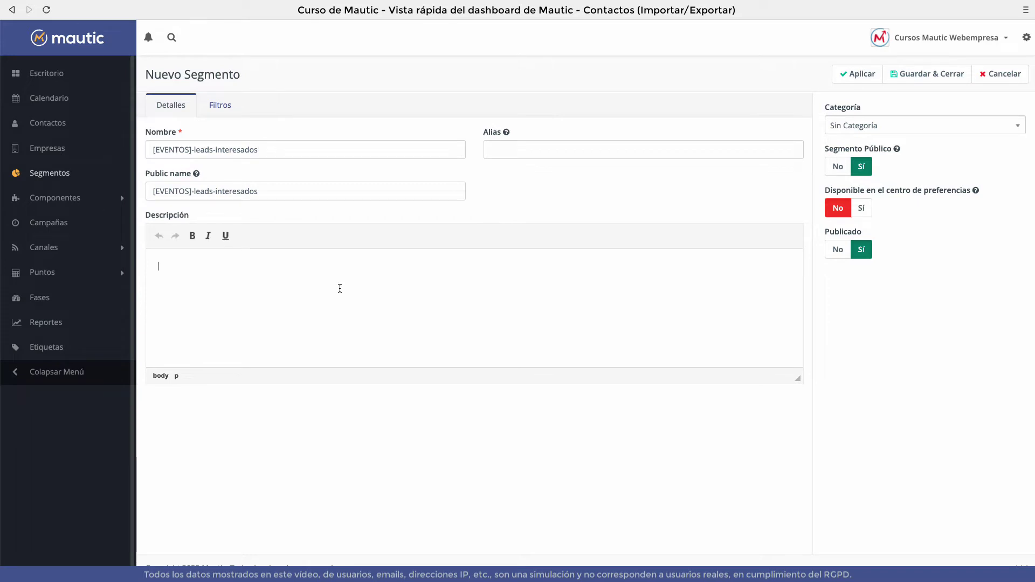
{"action": "left_click", "coordinate": [340, 288]}
{"action": "type", "text": "C"}
{"action": "type", "text": "ontactos obtenidos en eventos"}
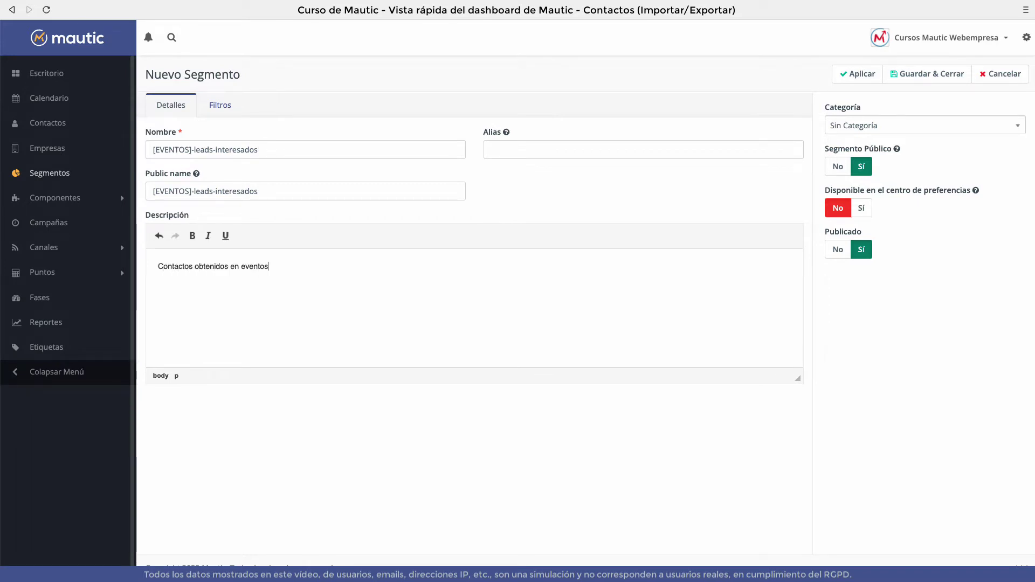
{"action": "type", "text": "."}
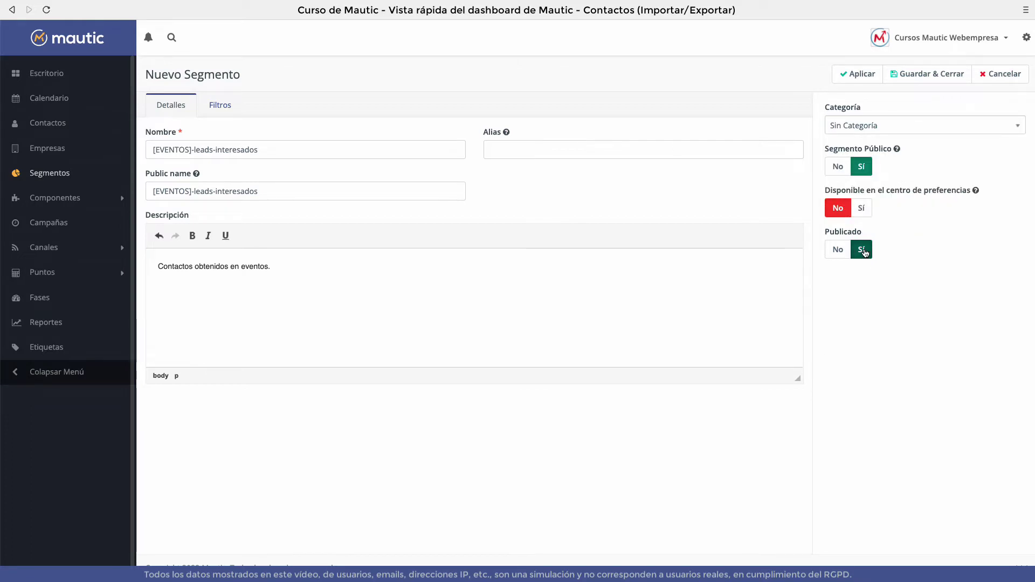
{"action": "left_click", "coordinate": [220, 105]}
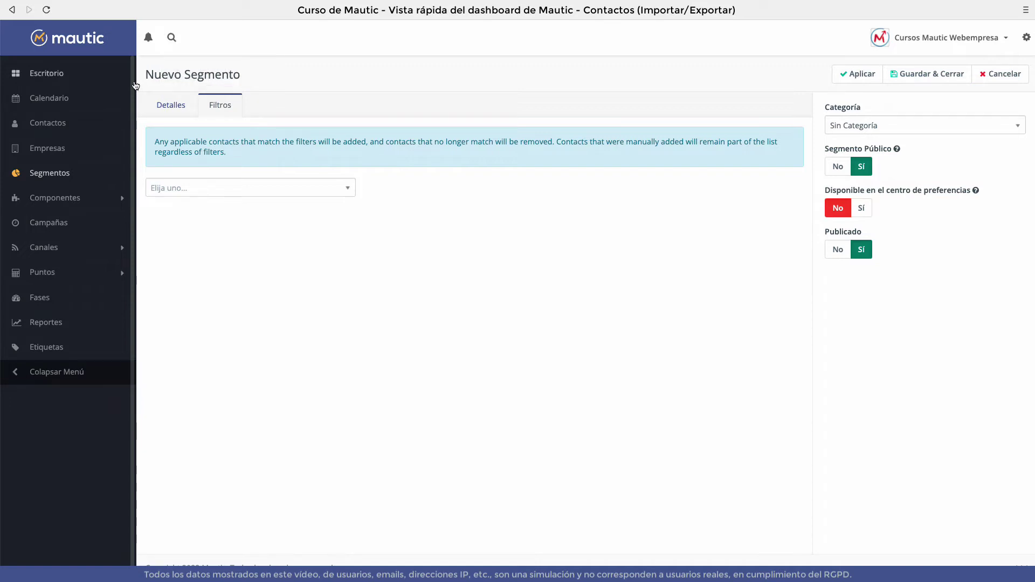
{"action": "left_click", "coordinate": [173, 108]}
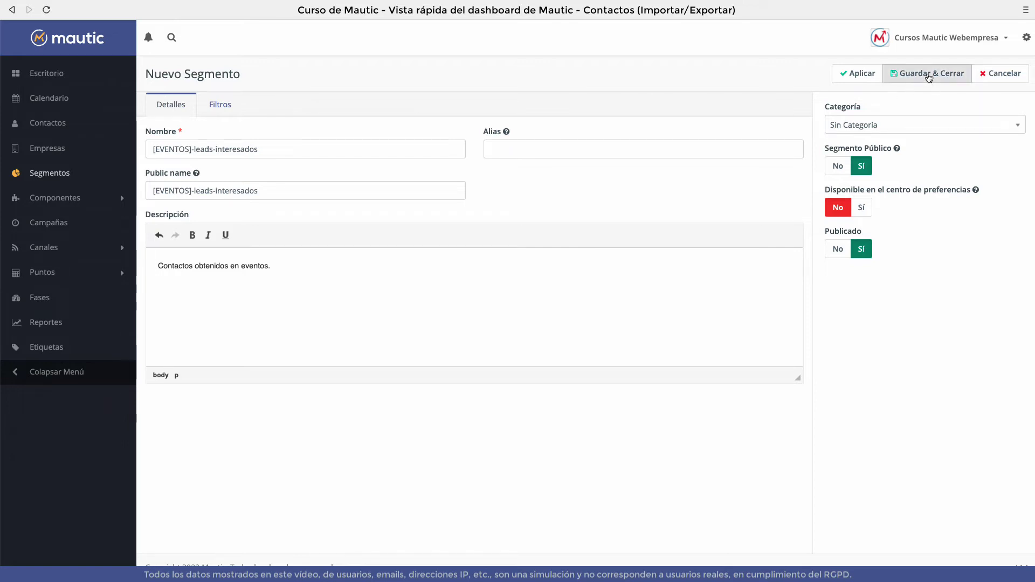
{"action": "left_click", "coordinate": [928, 74]}
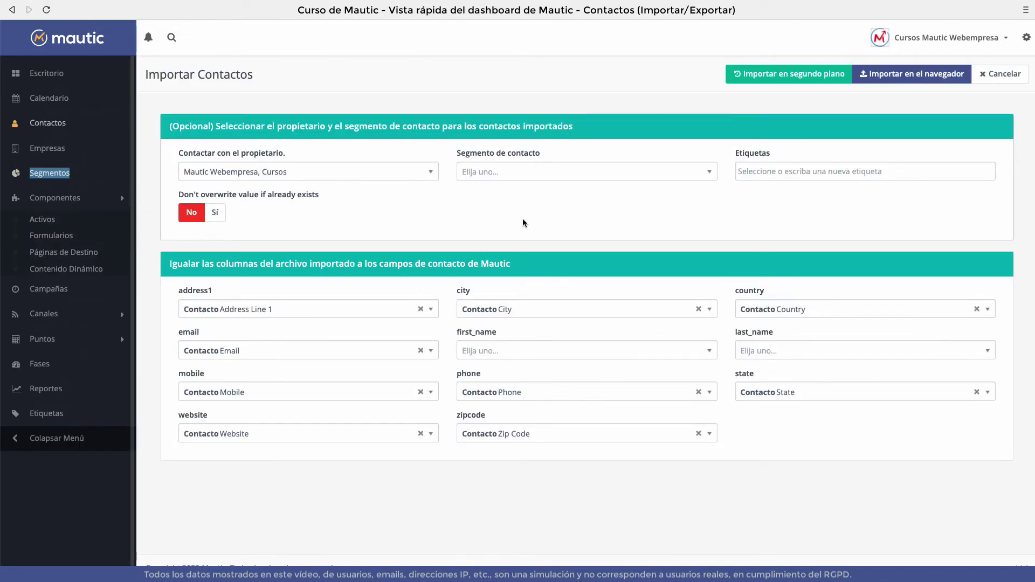
Look for the new segment among the import's choices, then cancel the current import.
{"action": "left_click", "coordinate": [549, 174]}
{"action": "left_click", "coordinate": [536, 169]}
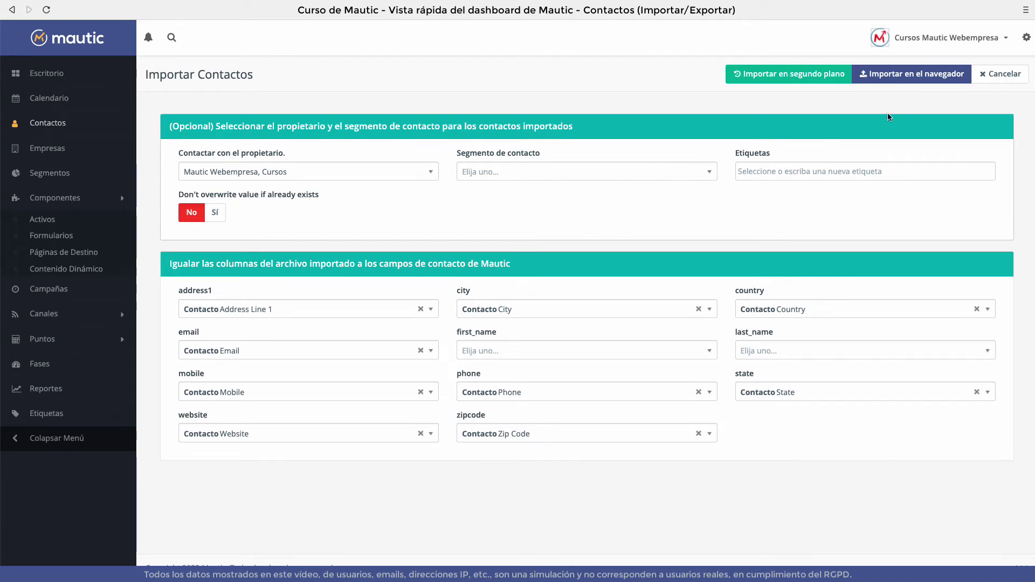
{"action": "left_click", "coordinate": [995, 75]}
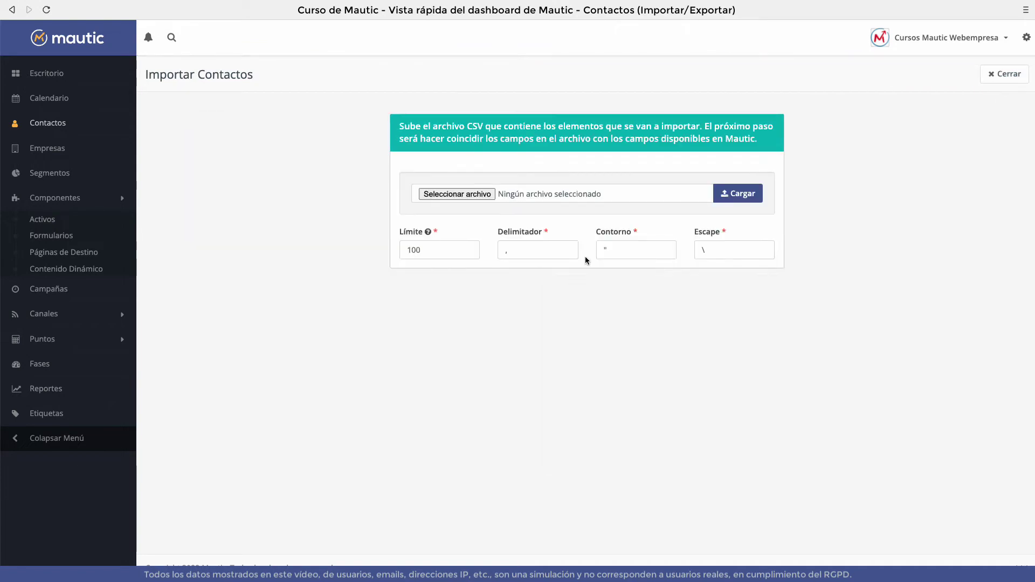
Re-upload contactos-1.csv to reload the mapping form and set the owner again.
{"action": "left_click", "coordinate": [457, 194]}
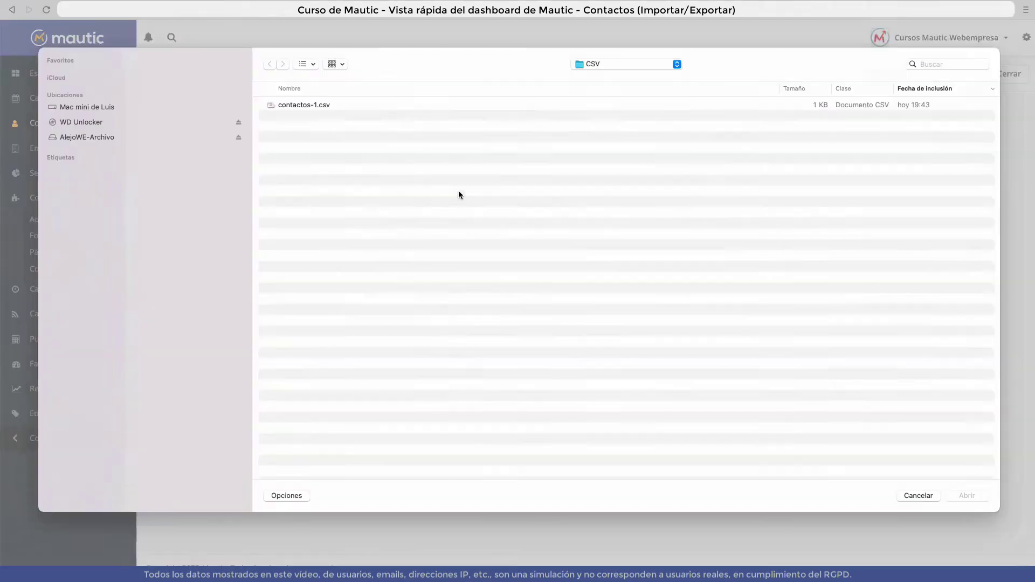
{"action": "double_click", "coordinate": [307, 104]}
{"action": "left_click", "coordinate": [743, 197]}
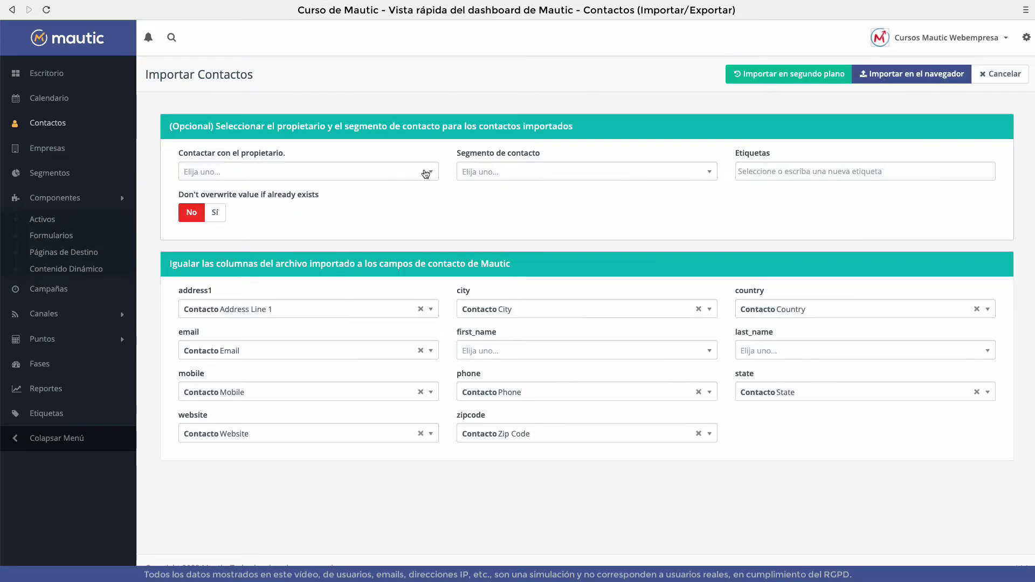
{"action": "left_click", "coordinate": [421, 175]}
Choose [EVENTOS]-leads-interesados as the segment for the imported contacts.
{"action": "left_click", "coordinate": [684, 175]}
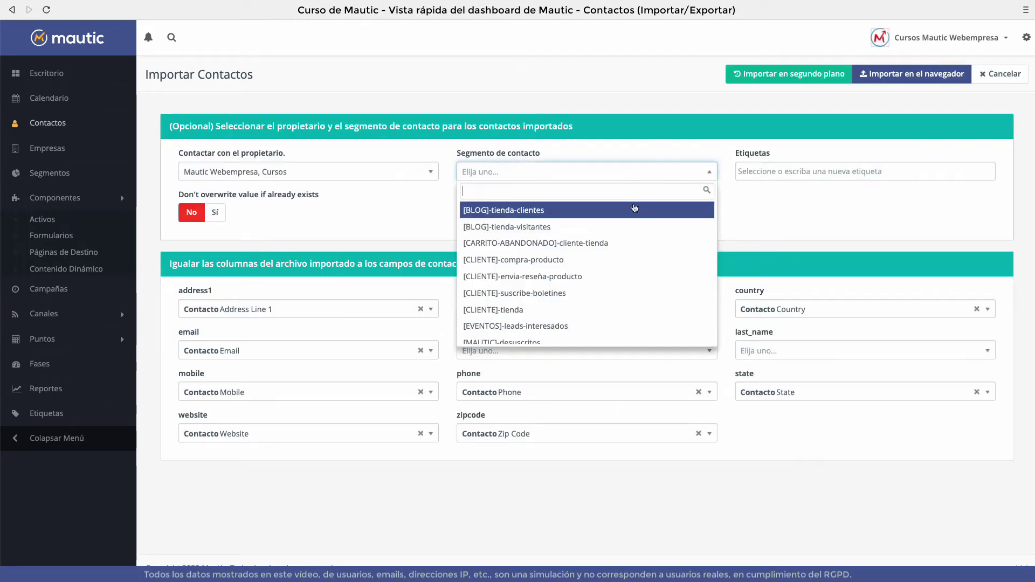
{"action": "scroll", "coordinate": [620, 226], "scroll_direction": "down", "scroll_amount": 2}
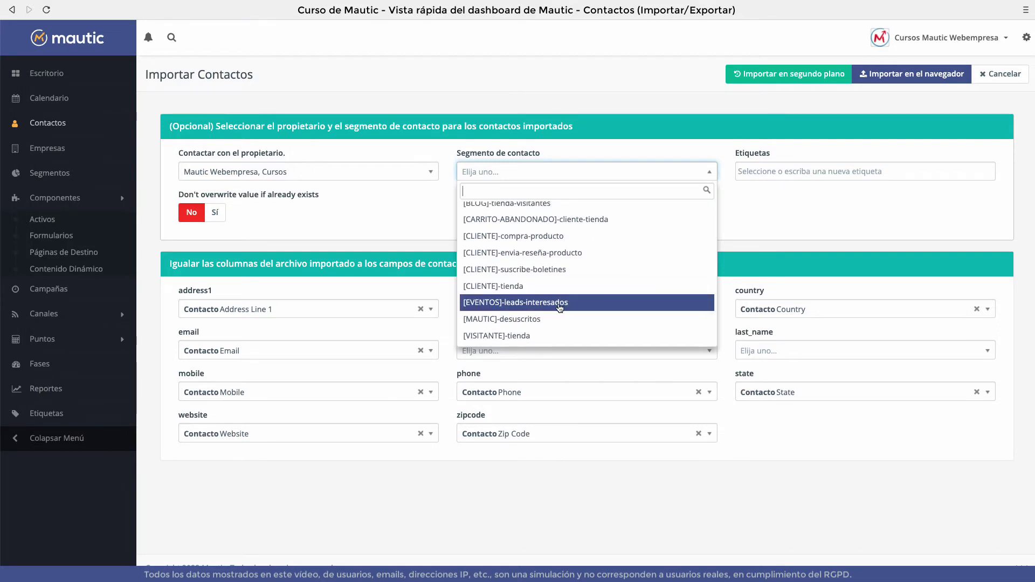
{"action": "left_click", "coordinate": [549, 304]}
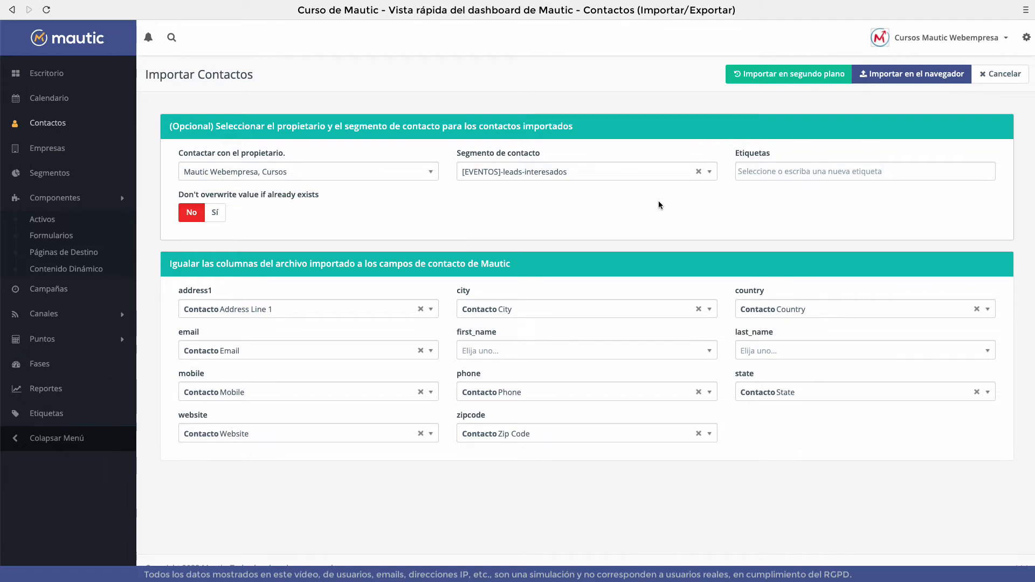
{"action": "left_click", "coordinate": [805, 172]}
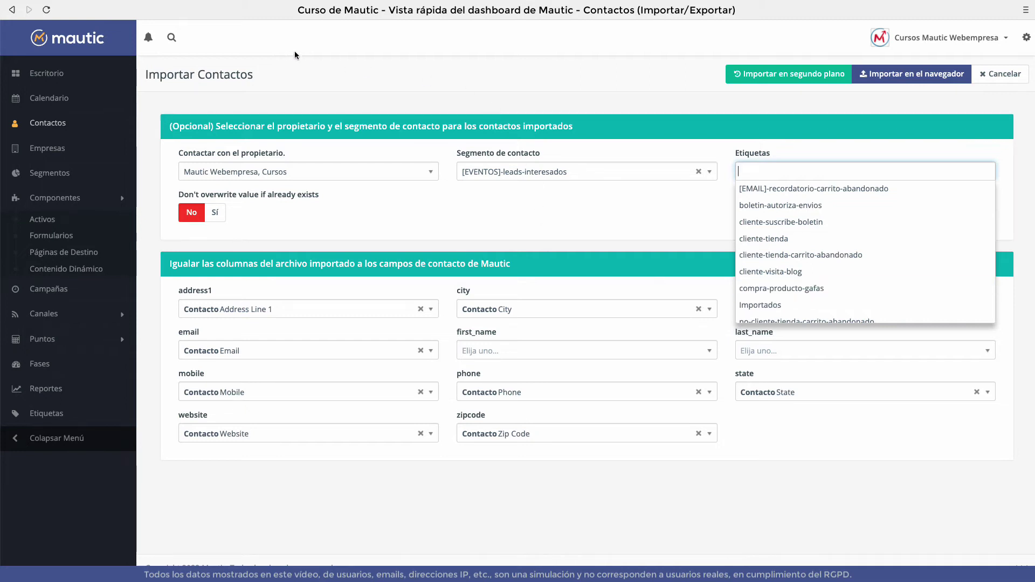
Close the tag list and check a previously imported contact's existing tags.
{"action": "left_click", "coordinate": [132, 1]}
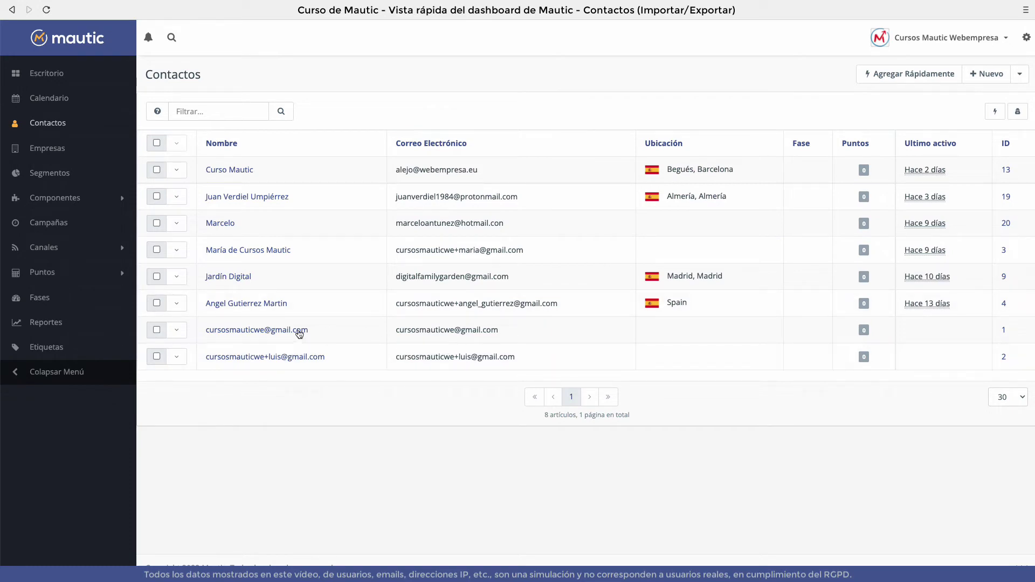
{"action": "left_click", "coordinate": [260, 330]}
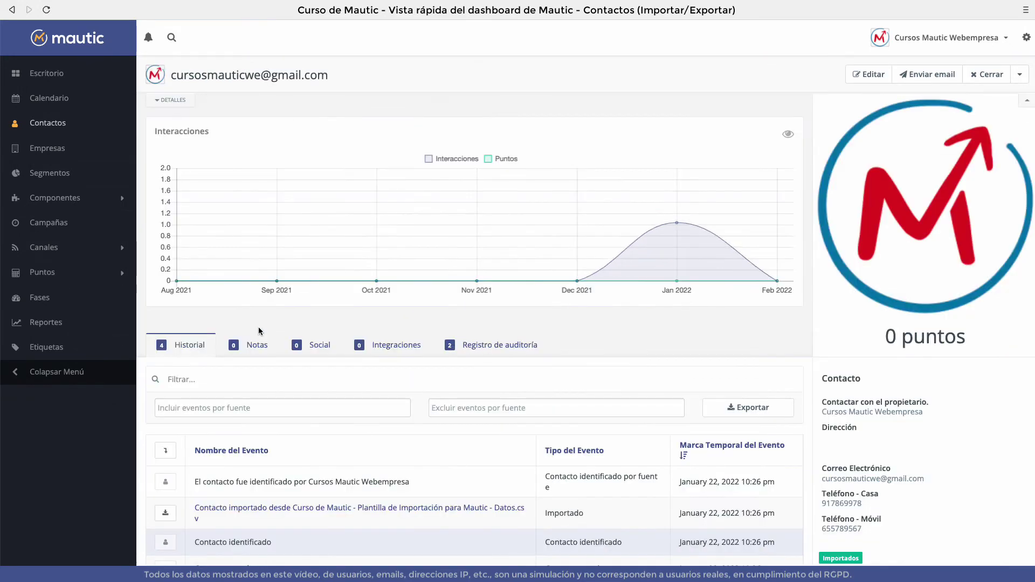
{"action": "scroll", "coordinate": [861, 456], "scroll_direction": "down", "scroll_amount": 2}
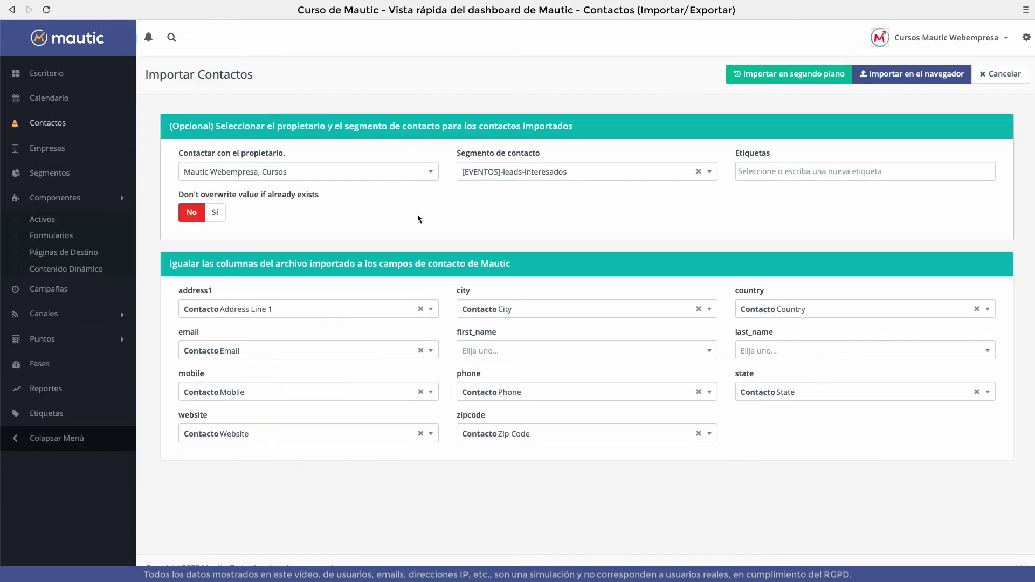
Tag the incoming contacts with Importados and return to the import mapping page.
{"action": "left_click", "coordinate": [762, 171]}
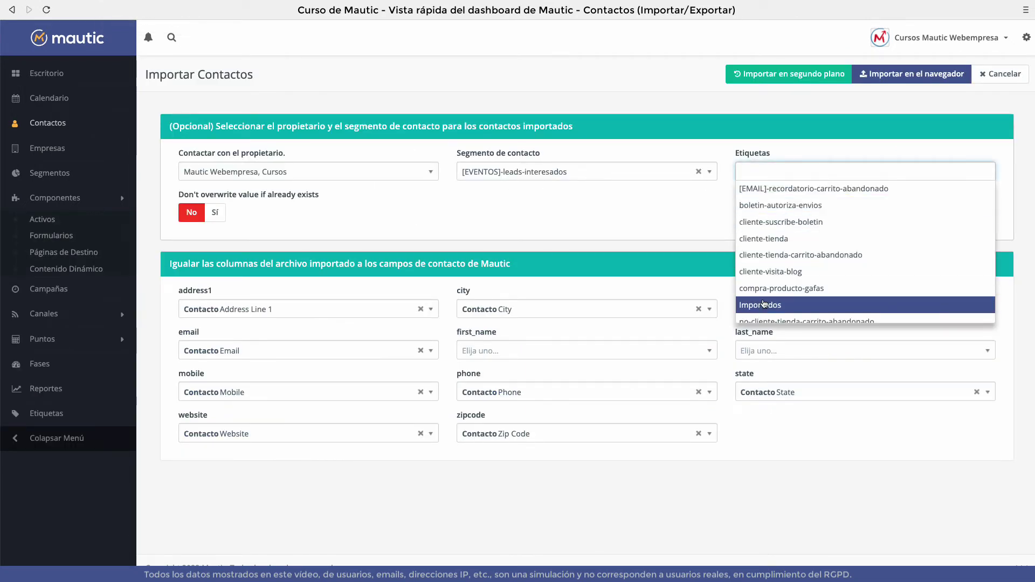
{"action": "left_click", "coordinate": [757, 301]}
{"action": "left_click", "coordinate": [758, 218]}
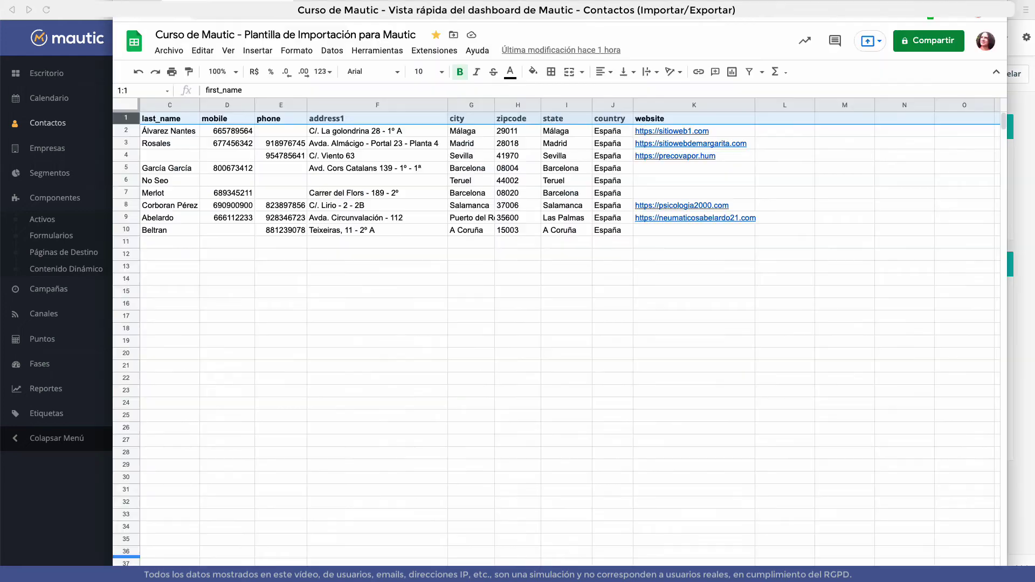
{"action": "key", "text": "alt+Tab"}
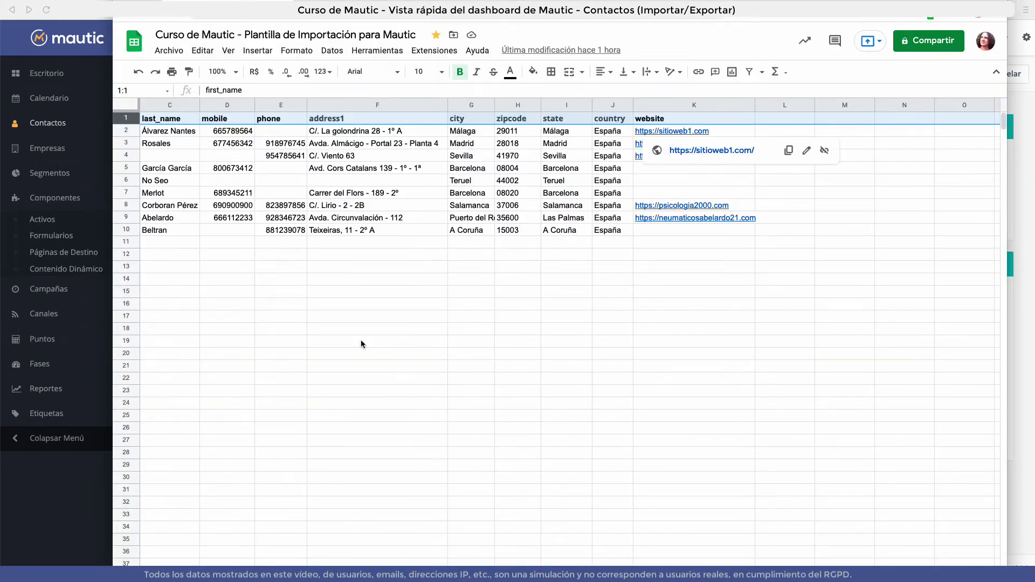
{"action": "left_click", "coordinate": [56, 476]}
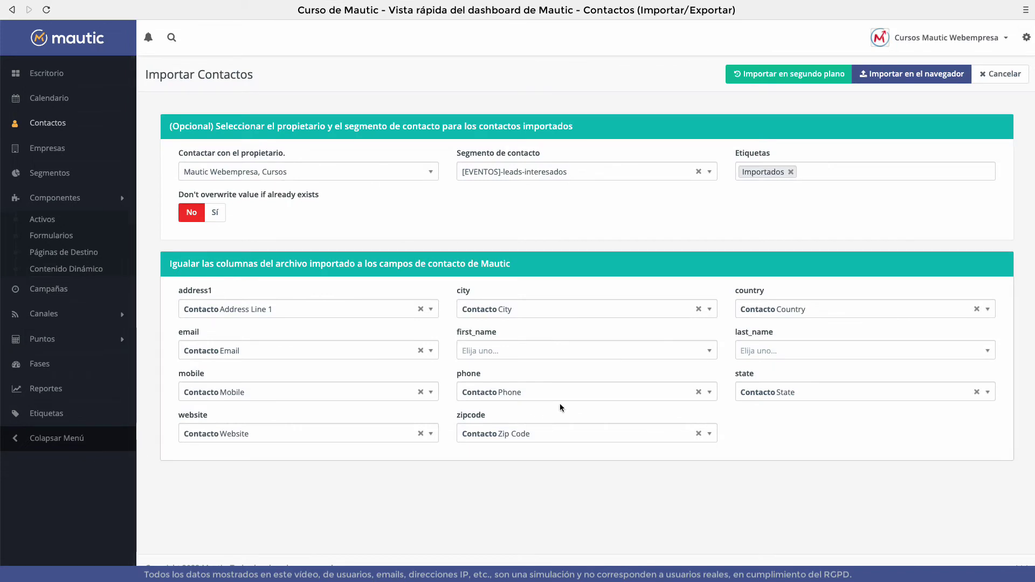
Keep address1 as Address Line 1, then map first_name to First Name and last_name to Last Name.
{"action": "left_click", "coordinate": [323, 313]}
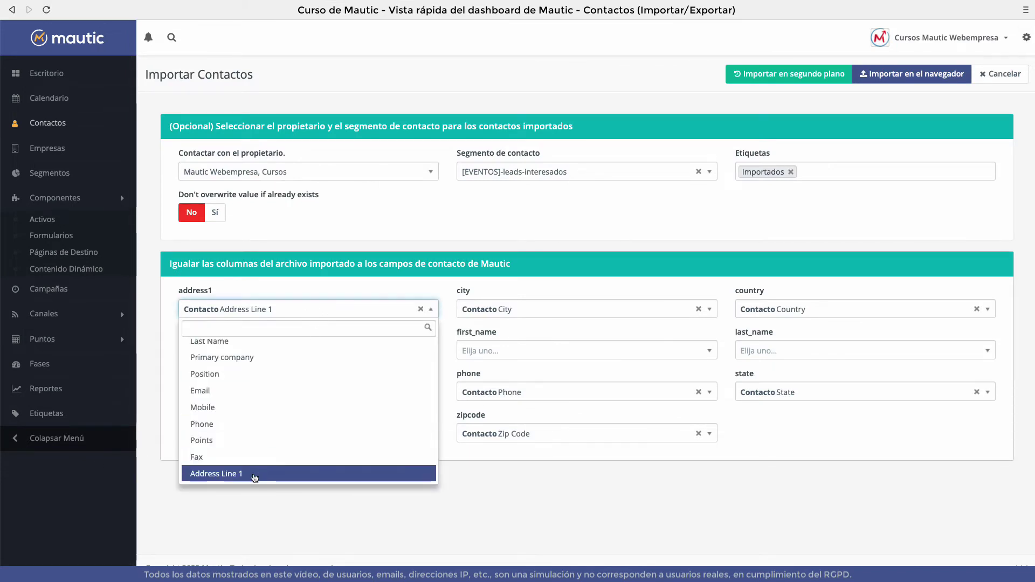
{"action": "left_click", "coordinate": [270, 508]}
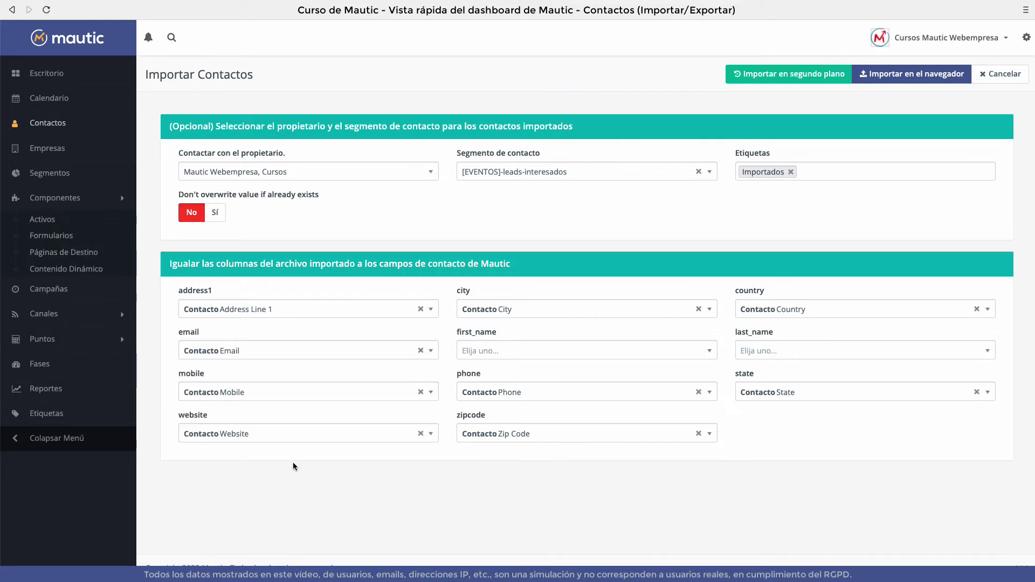
{"action": "left_click", "coordinate": [534, 351]}
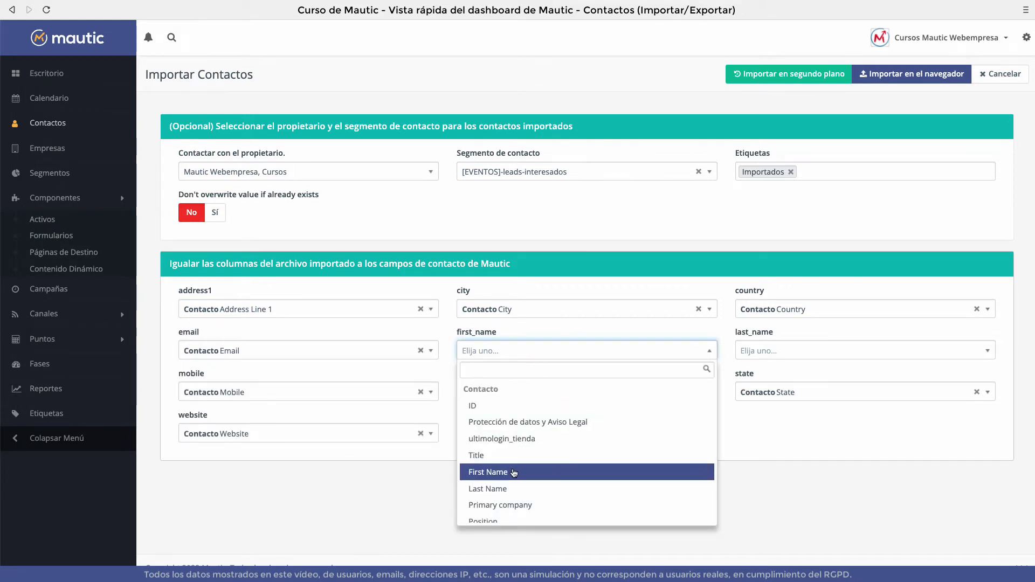
{"action": "left_click", "coordinate": [514, 473]}
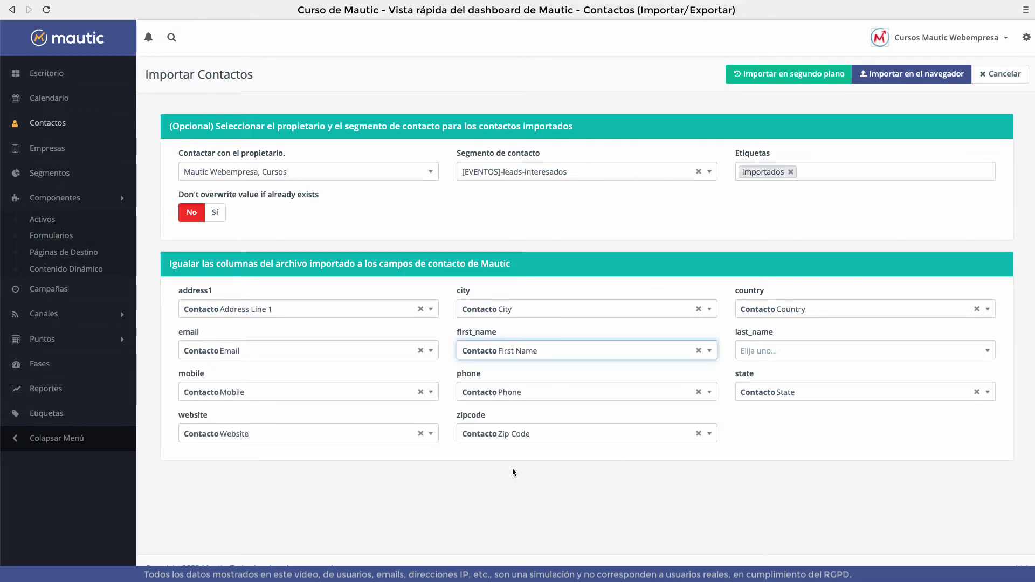
{"action": "left_click", "coordinate": [771, 351]}
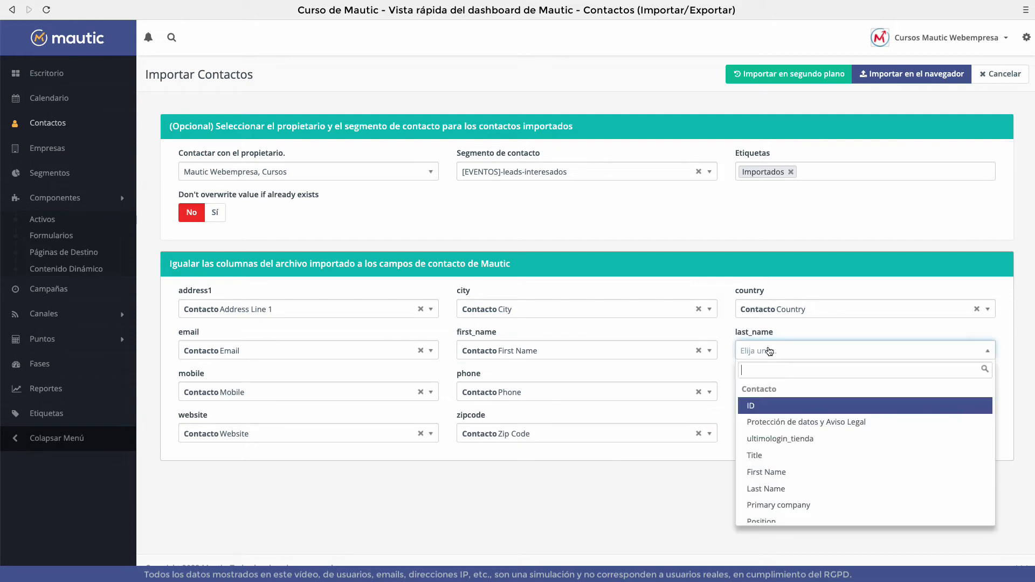
{"action": "left_click", "coordinate": [783, 488]}
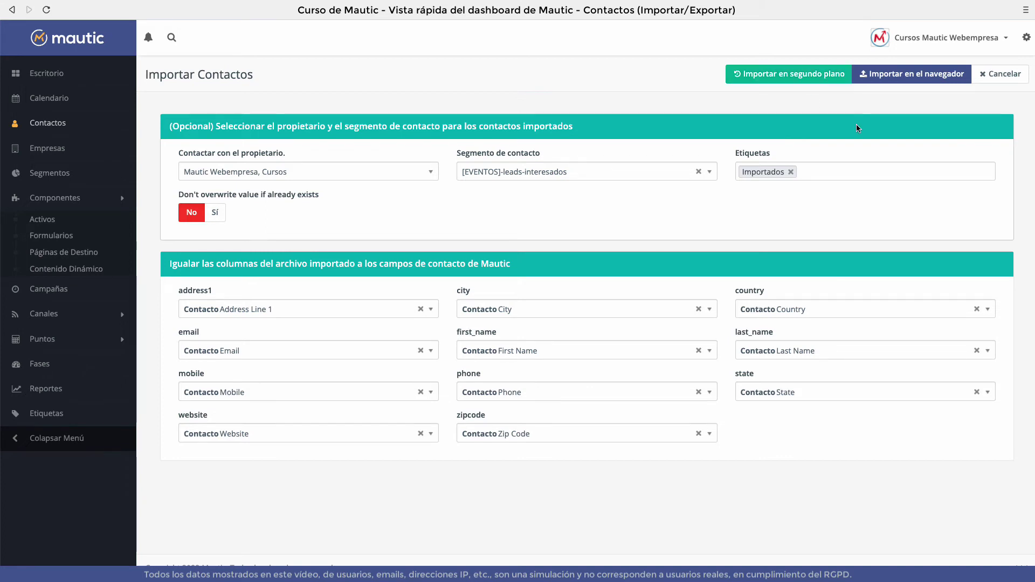
Run the contact import, then add the missing '.' before 'com' in cell A2's e-mail.
{"action": "left_click", "coordinate": [914, 79]}
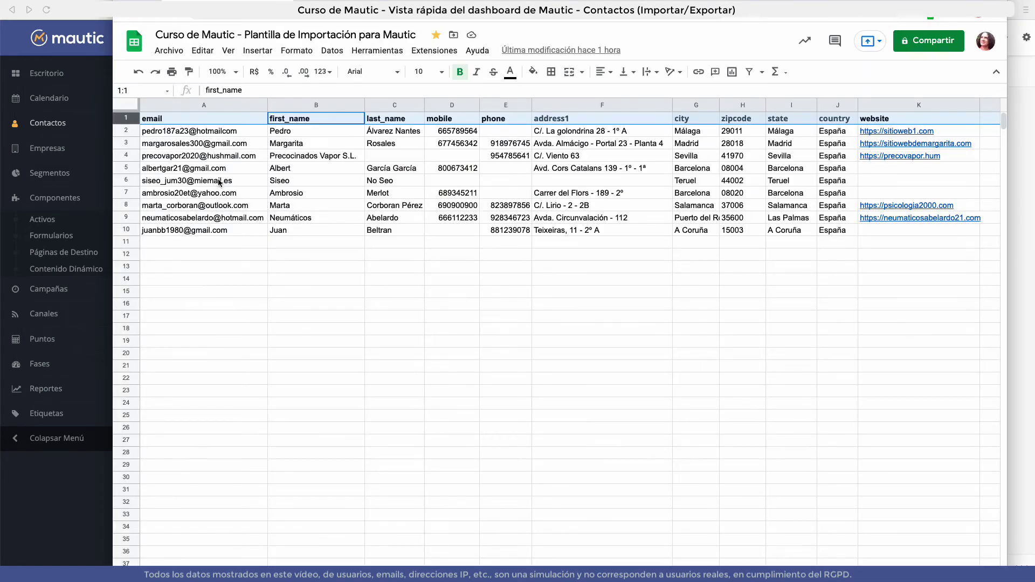
{"action": "left_click", "coordinate": [226, 135]}
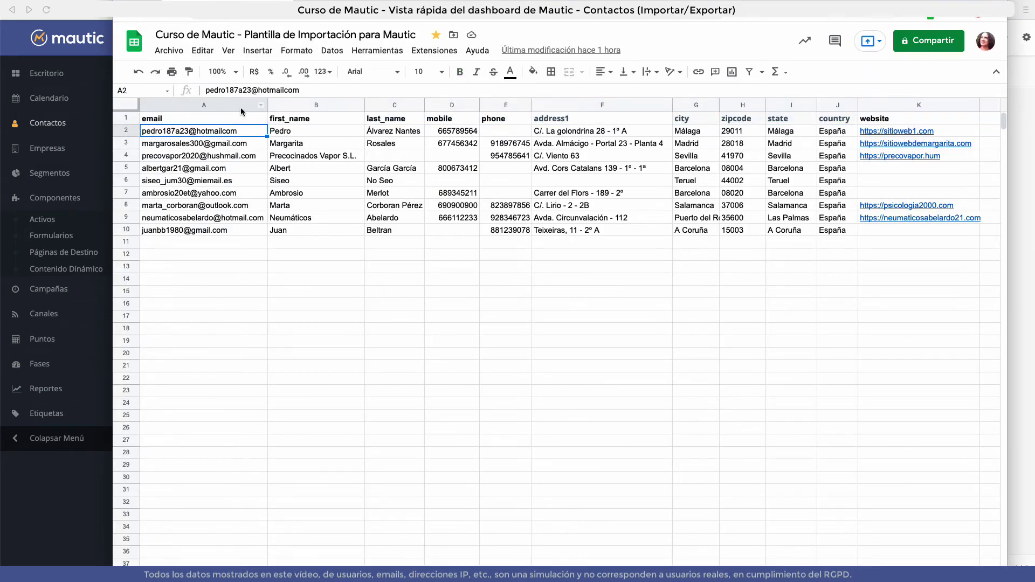
{"action": "left_click", "coordinate": [284, 90]}
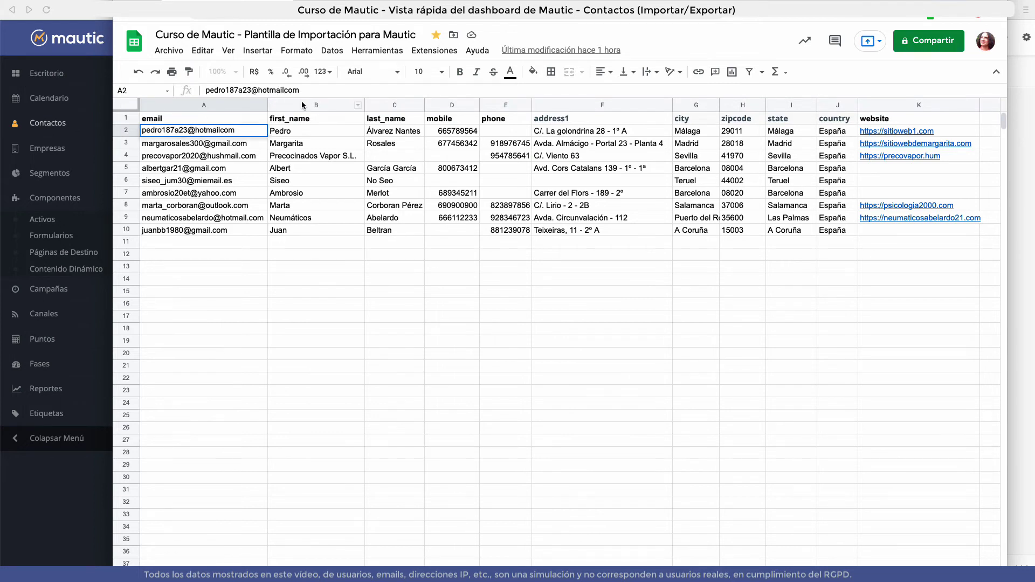
{"action": "type", "text": "."}
{"action": "left_click", "coordinate": [395, 316]}
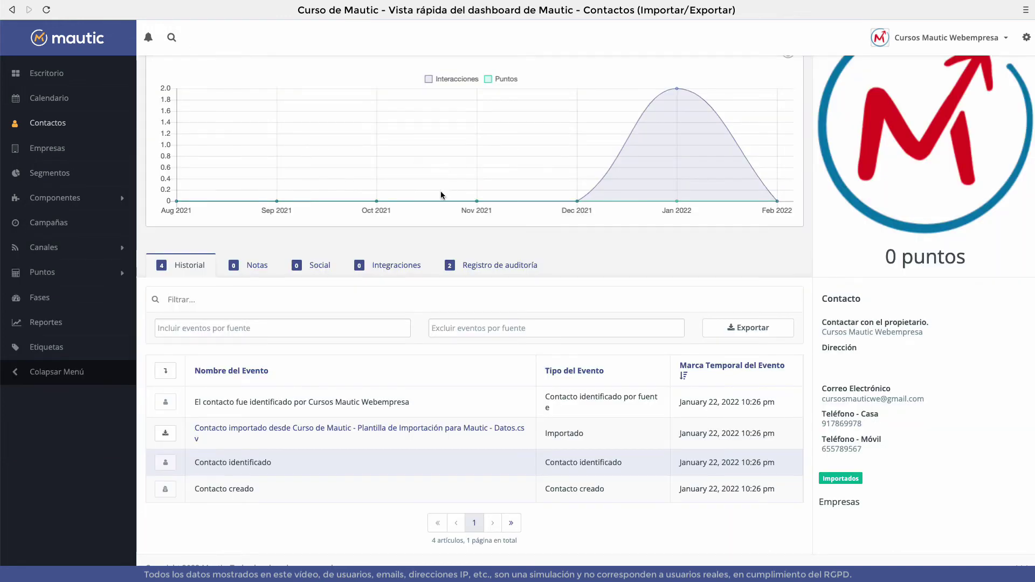
Open the Contactos list and scroll through the newly imported contacts.
{"action": "left_click", "coordinate": [94, 122]}
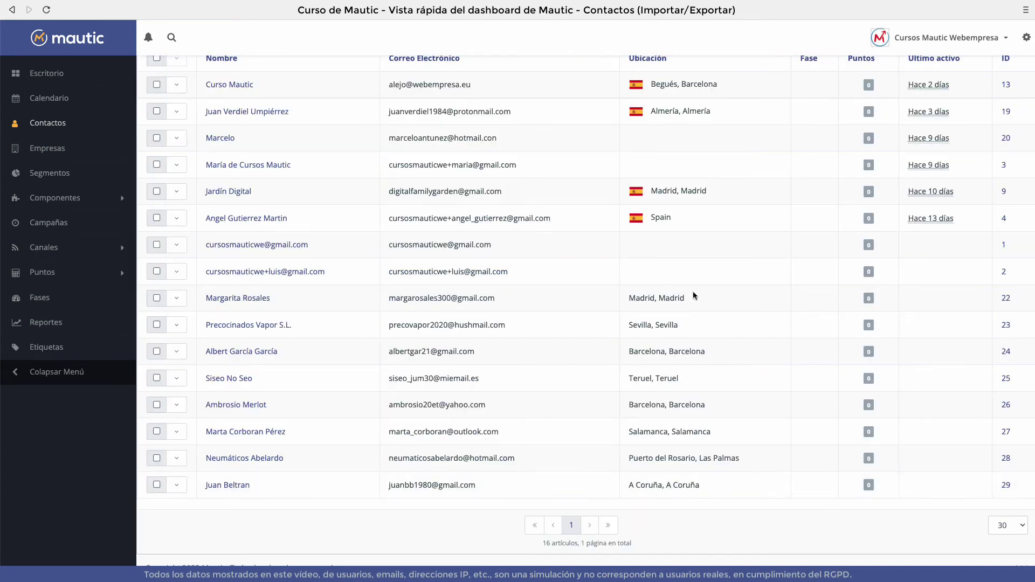
{"action": "scroll", "coordinate": [694, 295], "scroll_direction": "up", "scroll_amount": 3}
{"action": "scroll", "coordinate": [701, 227], "scroll_direction": "down", "scroll_amount": 2}
{"action": "scroll", "coordinate": [742, 187], "scroll_direction": "down", "scroll_amount": 1}
Open one imported contact and check its Importados tag and [EVENTOS]-leads-interesados segment in Historial.
{"action": "left_click", "coordinate": [242, 406]}
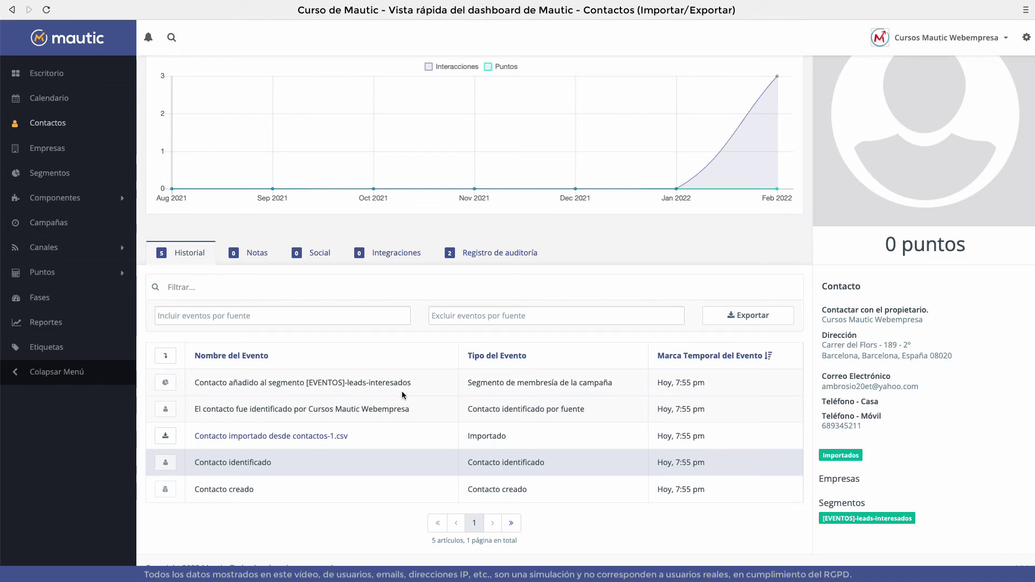
{"action": "scroll", "coordinate": [417, 425], "scroll_direction": "up", "scroll_amount": 3}
{"action": "scroll", "coordinate": [376, 435], "scroll_direction": "down", "scroll_amount": 2}
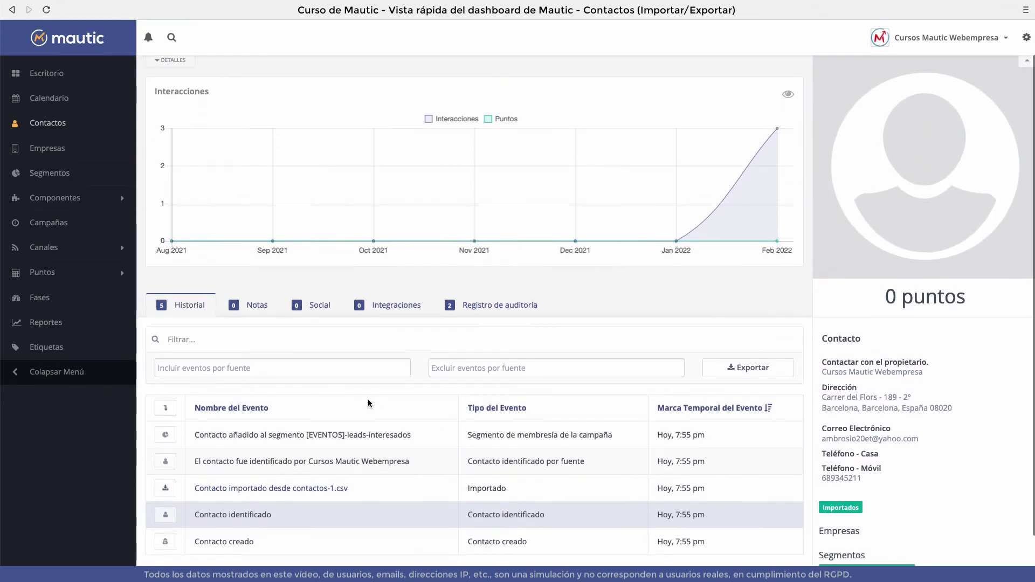
{"action": "scroll", "coordinate": [376, 435], "scroll_direction": "down", "scroll_amount": 1}
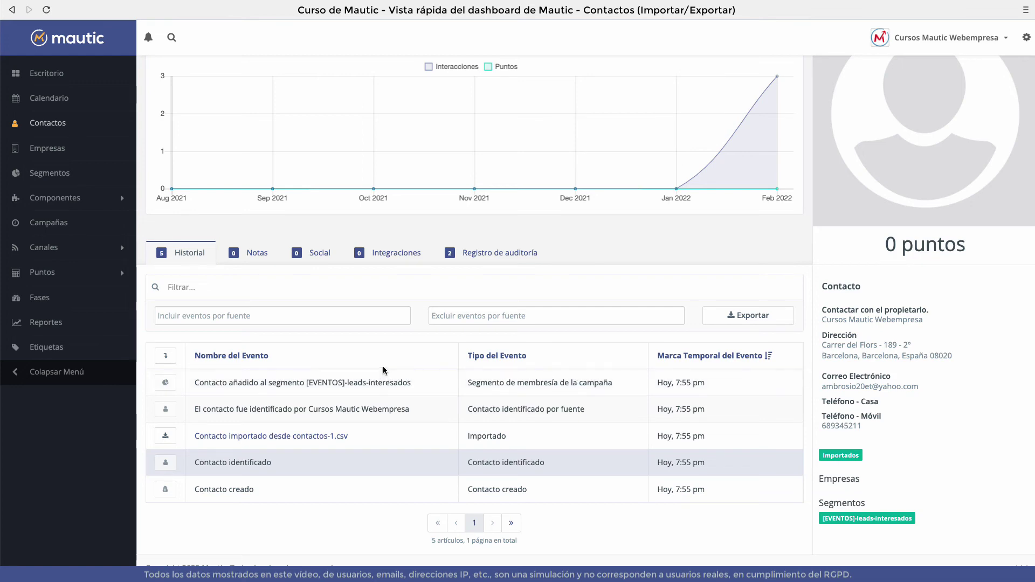
{"action": "scroll", "coordinate": [480, 380], "scroll_direction": "up", "scroll_amount": 1}
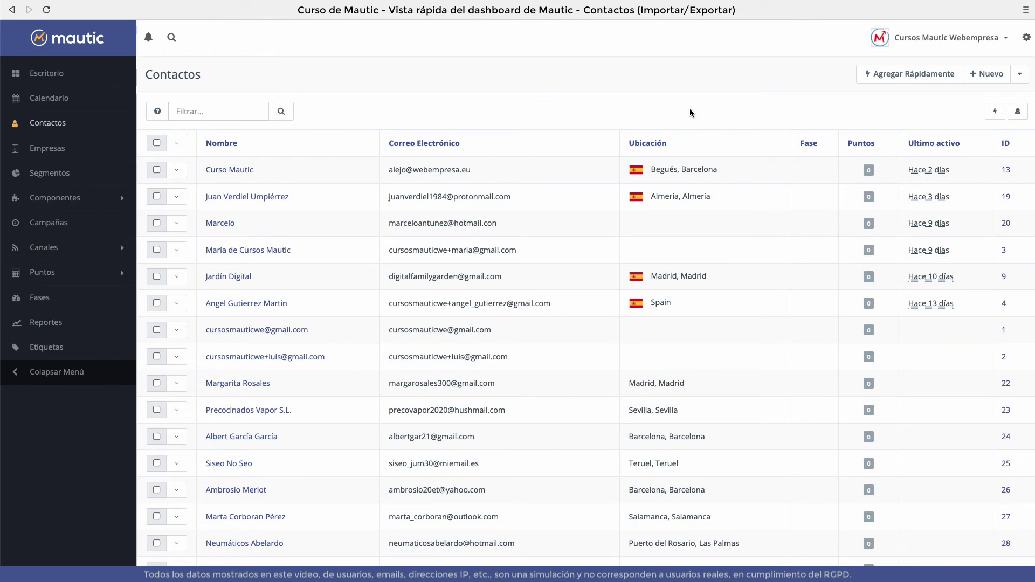
Export the contacts via Export to CSV, saving as contacts_february-5-2022-1959 in the CSV folder.
{"action": "left_click", "coordinate": [1020, 77]}
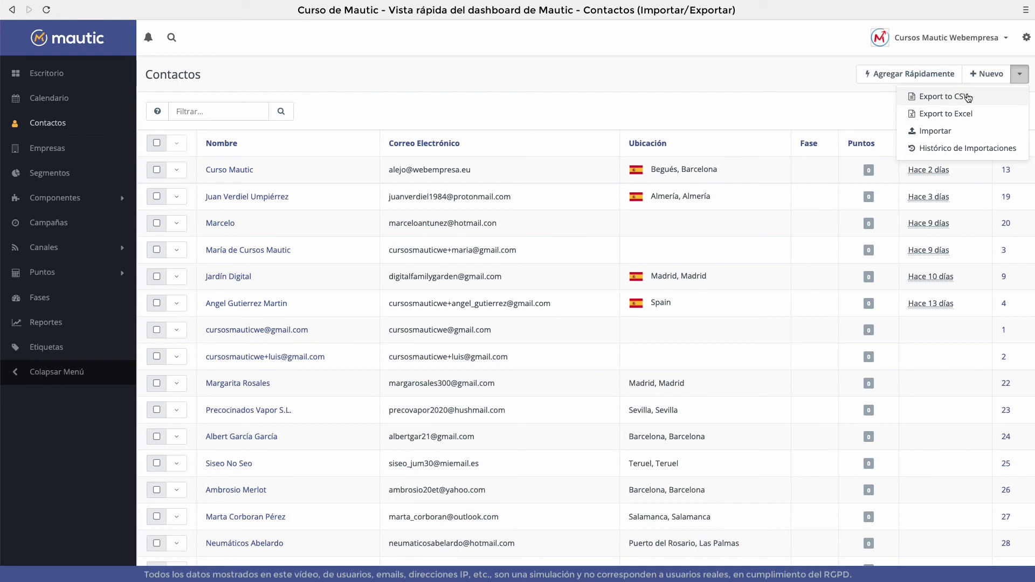
{"action": "left_click", "coordinate": [967, 97]}
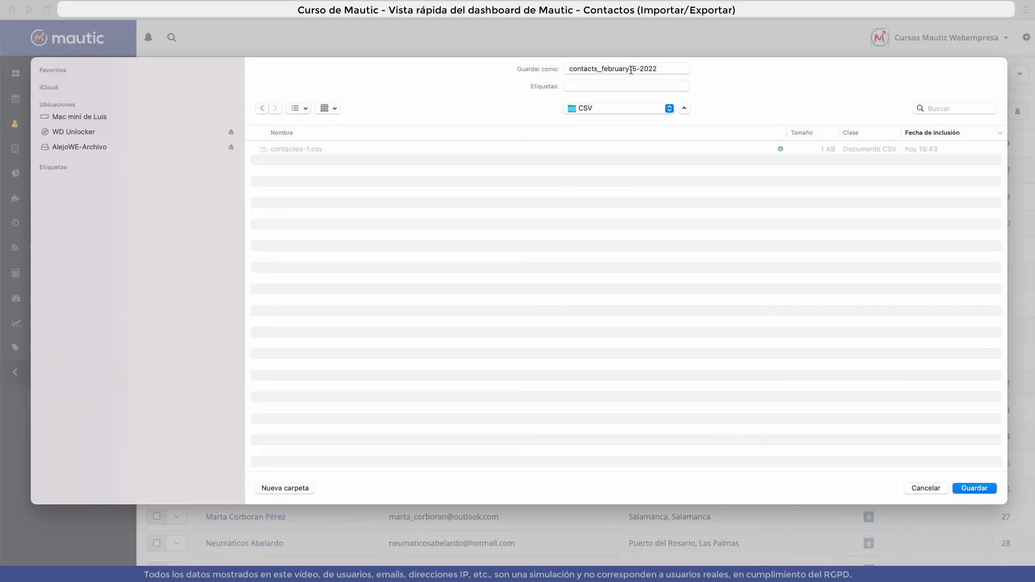
{"action": "left_click", "coordinate": [662, 70]}
{"action": "type", "text": "-1959"}
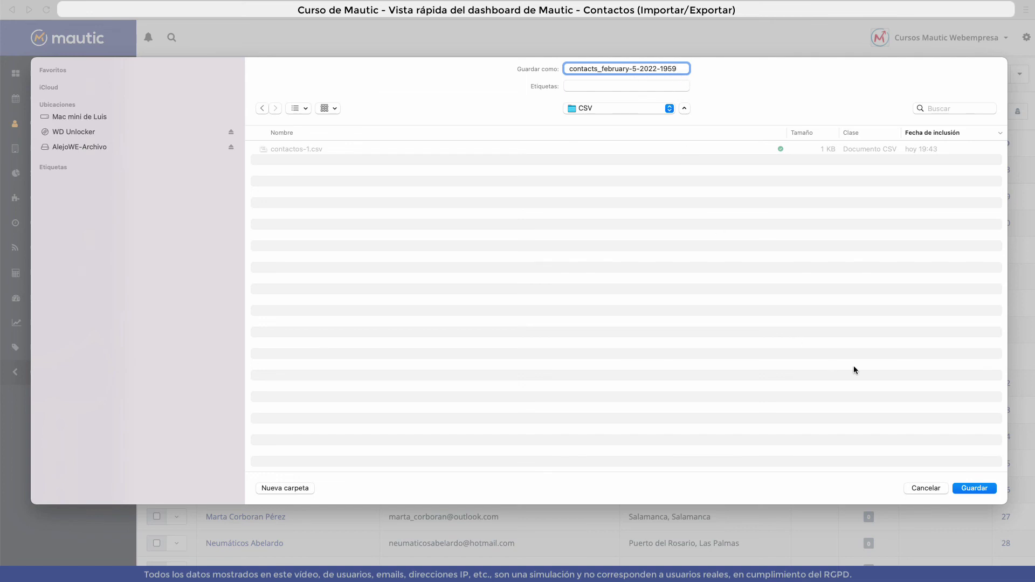
{"action": "left_click", "coordinate": [969, 489]}
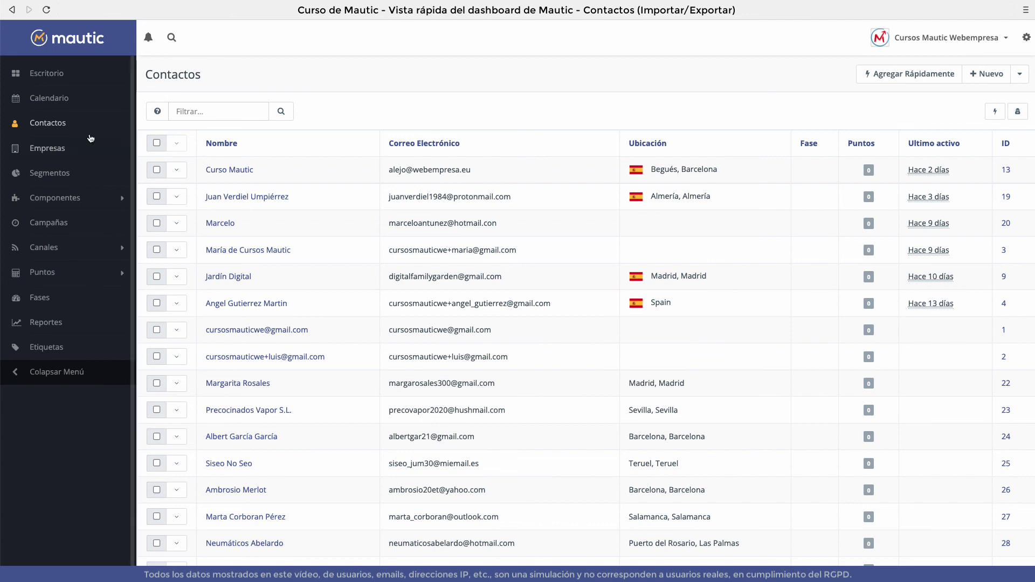
Show the 8 contacts of the [EVENTOS]-leads-interesados segment from Segmentos.
{"action": "left_click", "coordinate": [60, 173]}
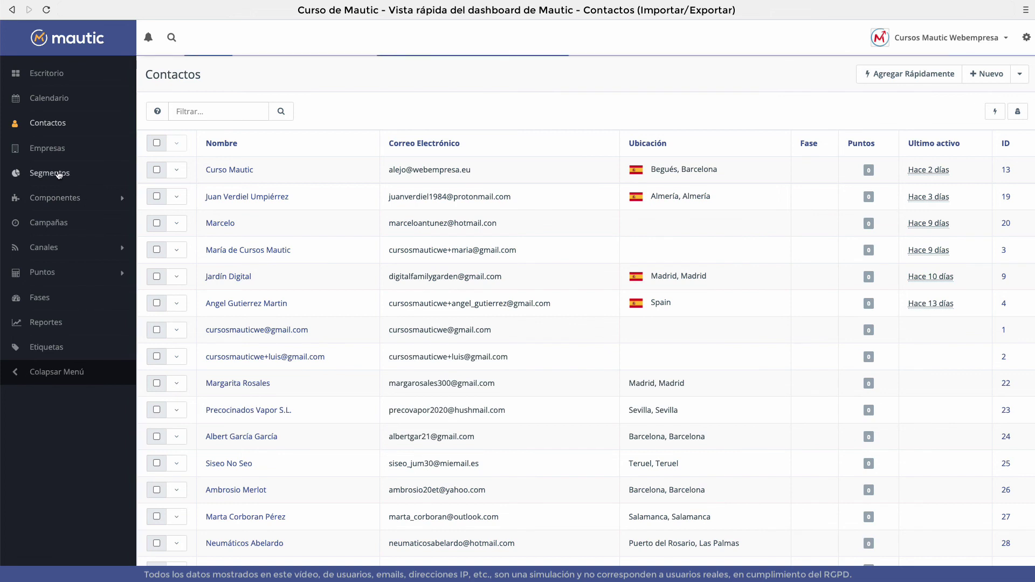
{"action": "left_click", "coordinate": [237, 436]}
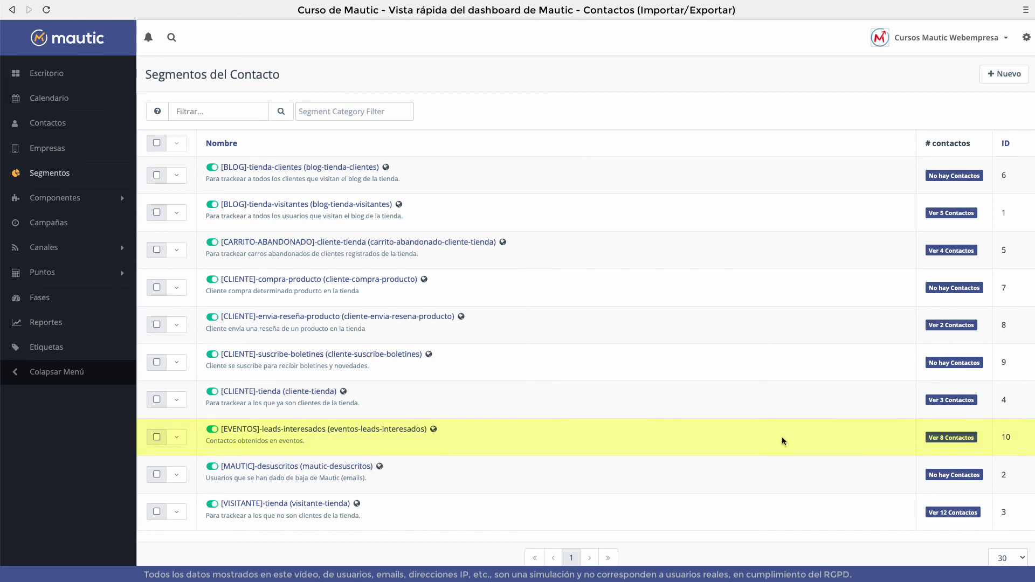
{"action": "left_click", "coordinate": [949, 437]}
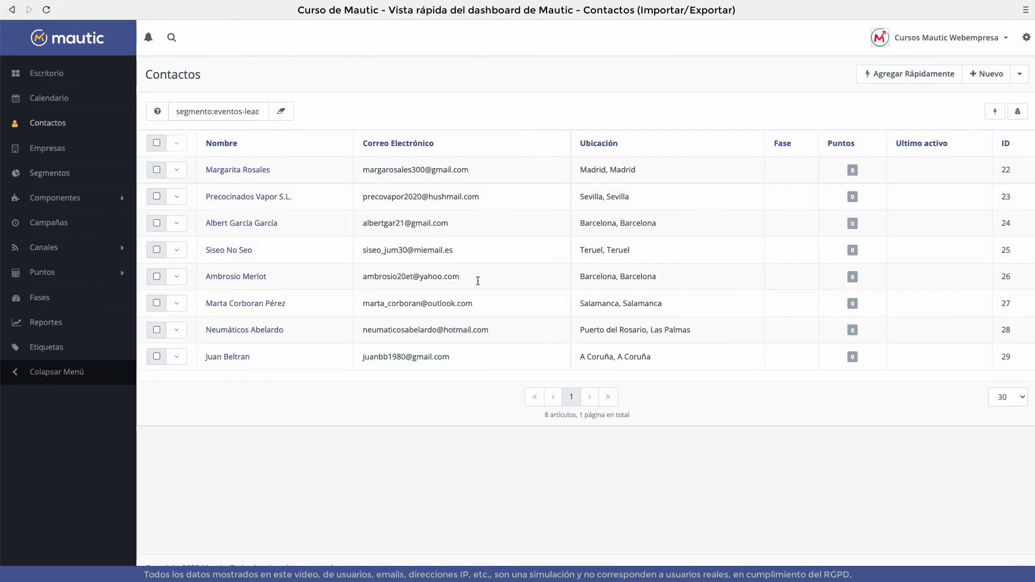
Confirm one contact's Historial shows it added to the segment, then return to the list.
{"action": "left_click", "coordinate": [225, 224]}
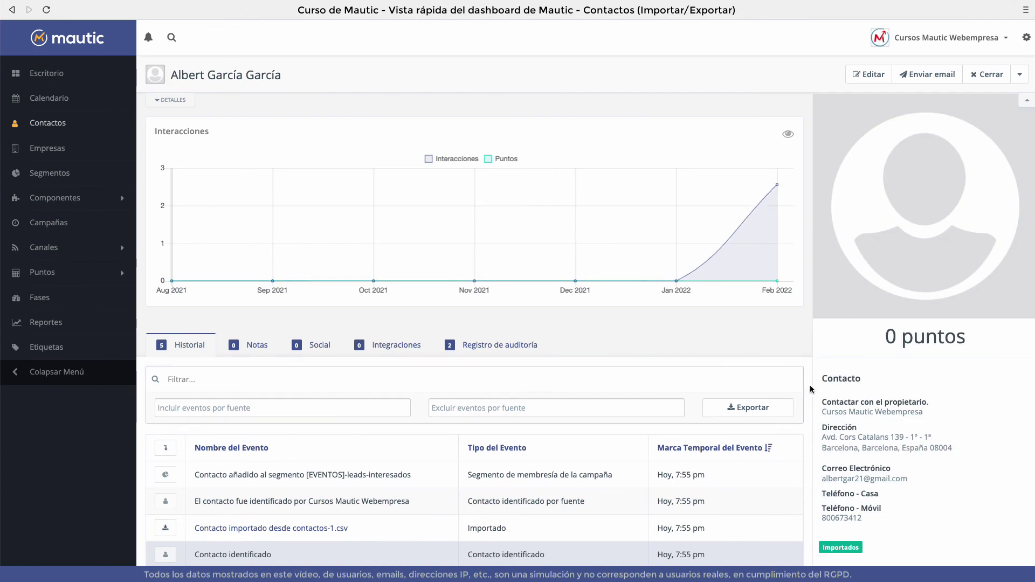
{"action": "scroll", "coordinate": [900, 474], "scroll_direction": "down", "scroll_amount": 3}
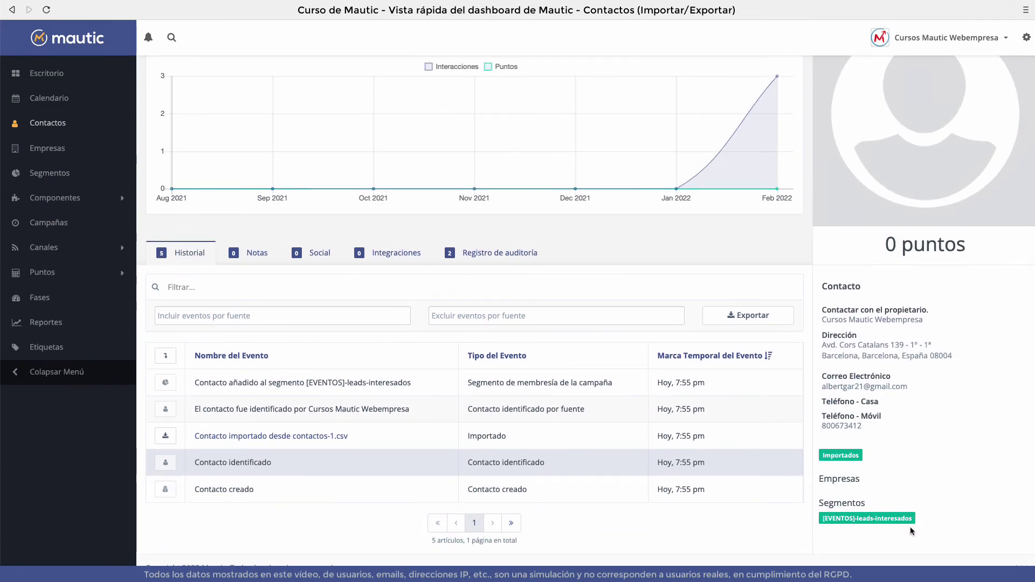
{"action": "triple_click", "coordinate": [235, 383]}
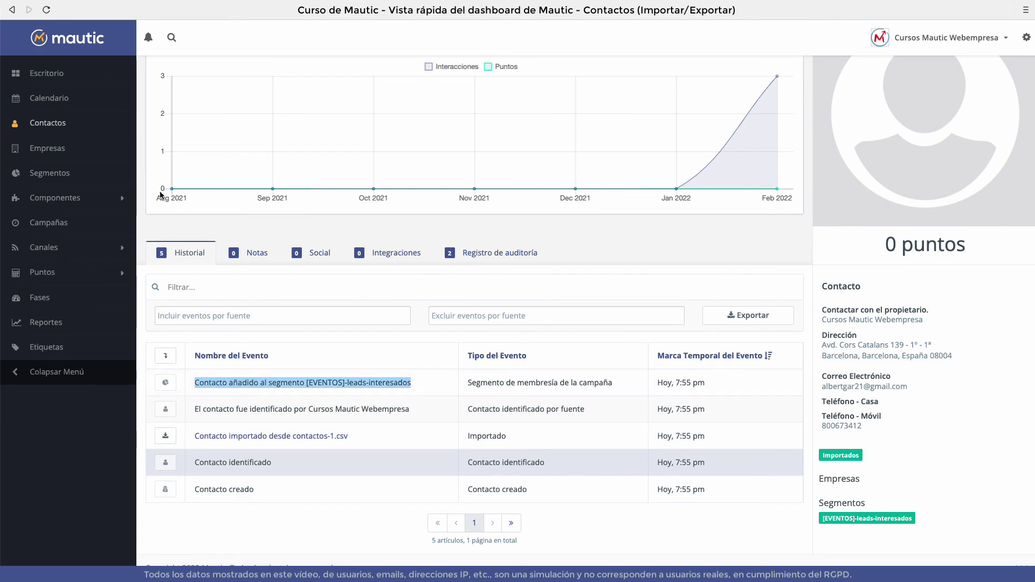
{"action": "key", "text": "alt+Left"}
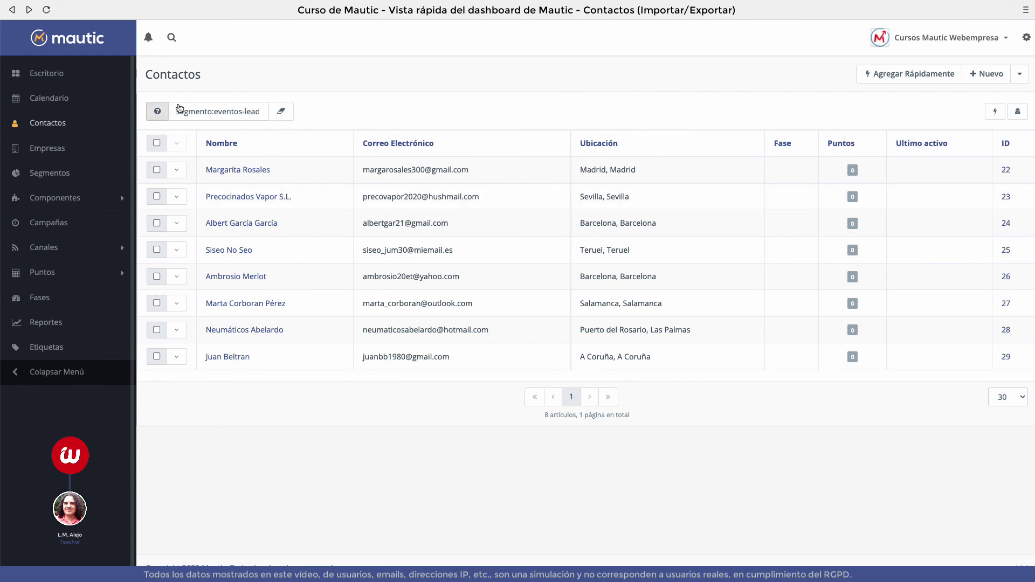
Go to the Escritorio dashboard.
{"action": "left_click", "coordinate": [54, 76]}
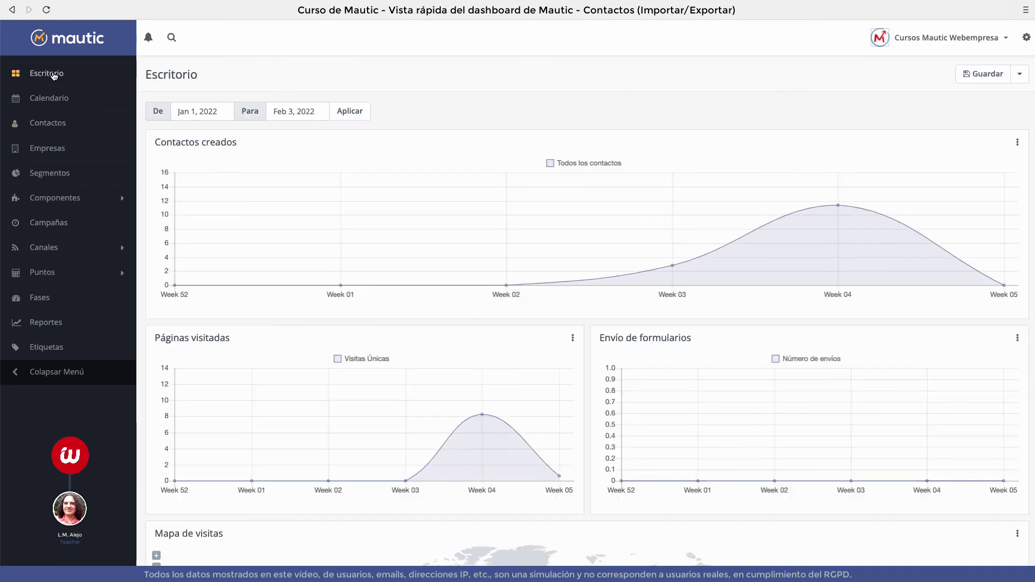